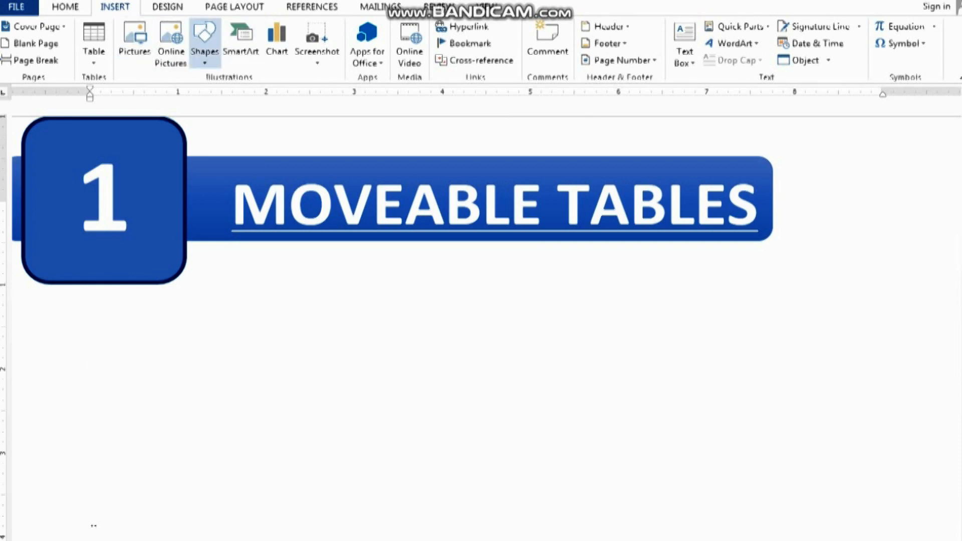
Draw a rectangle about 3.32 inches wide and 2.26 inches high below the heading and give it the white, black-outlined preset style
{"action": "left_click", "coordinate": [204, 45]}
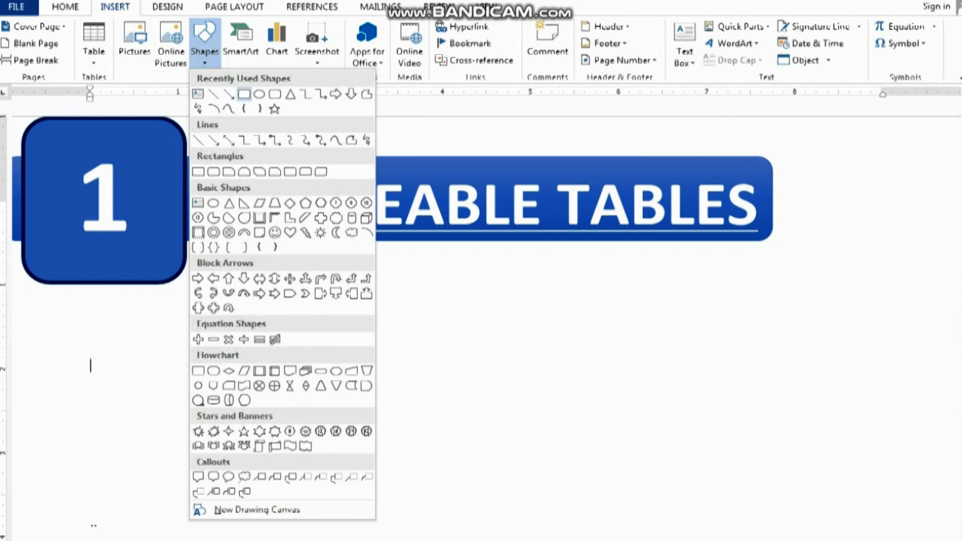
{"action": "left_click", "coordinate": [244, 95]}
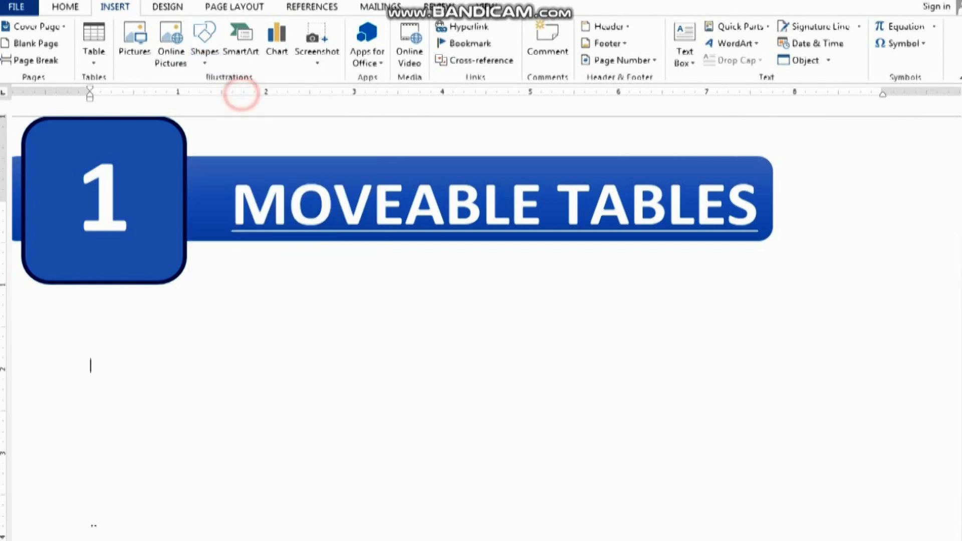
{"action": "left_click_drag", "start_coordinate": [177, 304], "coordinate": [470, 495]}
{"action": "left_click", "coordinate": [273, 59]}
{"action": "left_click", "coordinate": [158, 40]}
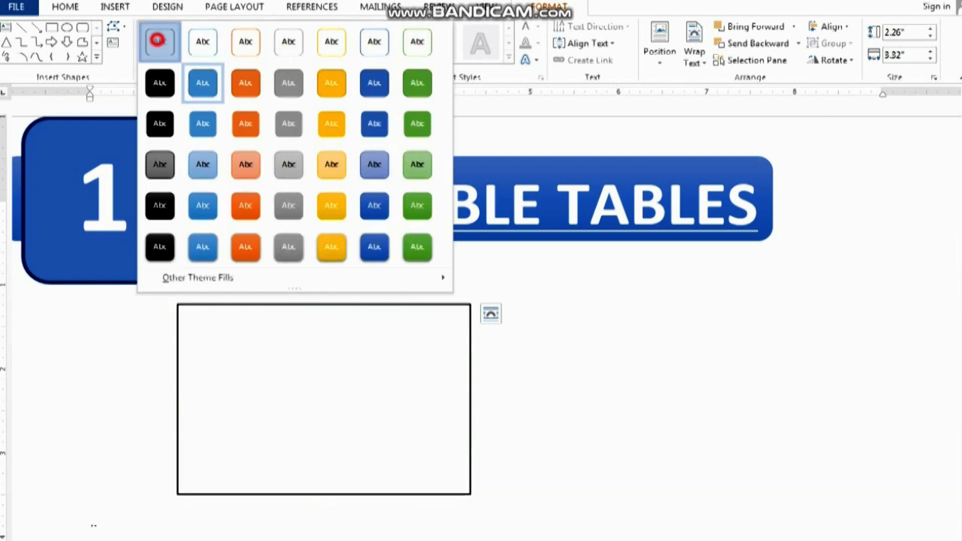
Try setting the rectangle to No Fill and reapply the white, black-outlined preset style
{"action": "left_click", "coordinate": [318, 26]}
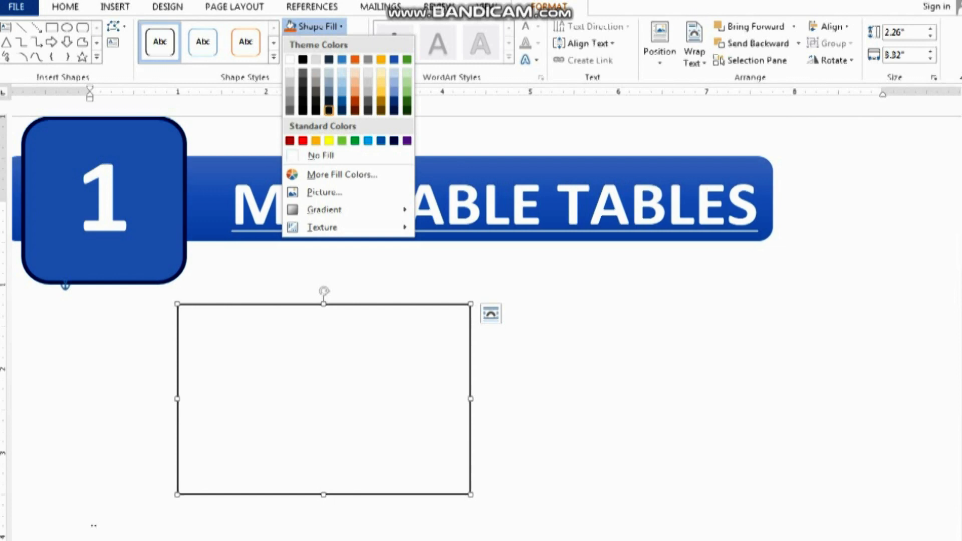
{"action": "left_click", "coordinate": [320, 156]}
{"action": "left_click", "coordinate": [365, 340]}
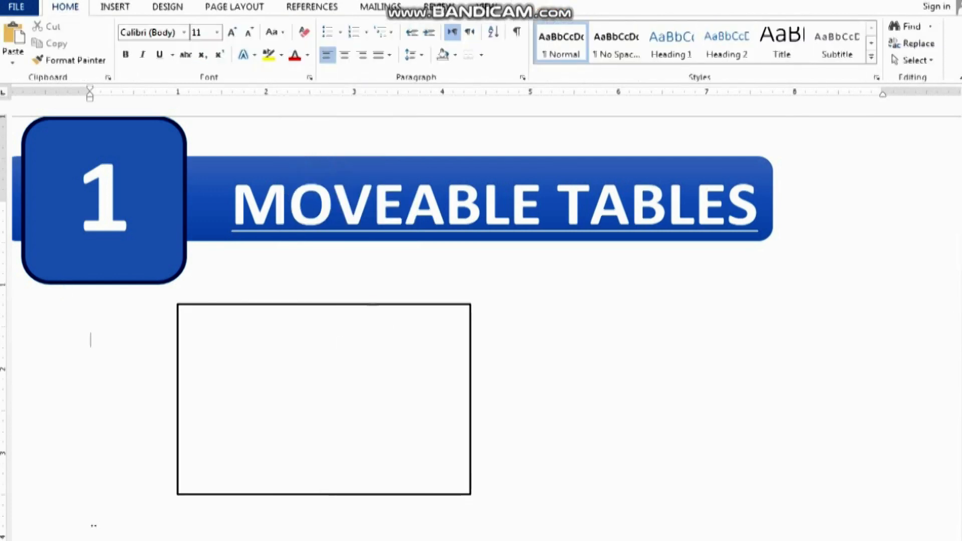
{"action": "left_click", "coordinate": [372, 304]}
{"action": "left_click", "coordinate": [274, 56]}
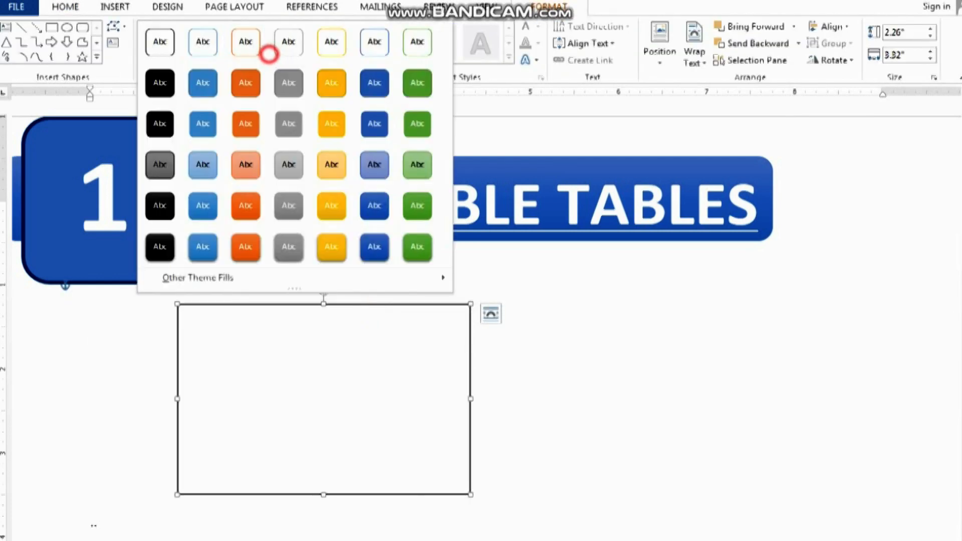
{"action": "left_click", "coordinate": [167, 43]}
Move the rectangle slightly up and to the right and insert a 3x3 table inside it as its text
{"action": "left_click_drag", "start_coordinate": [361, 303], "coordinate": [387, 283]}
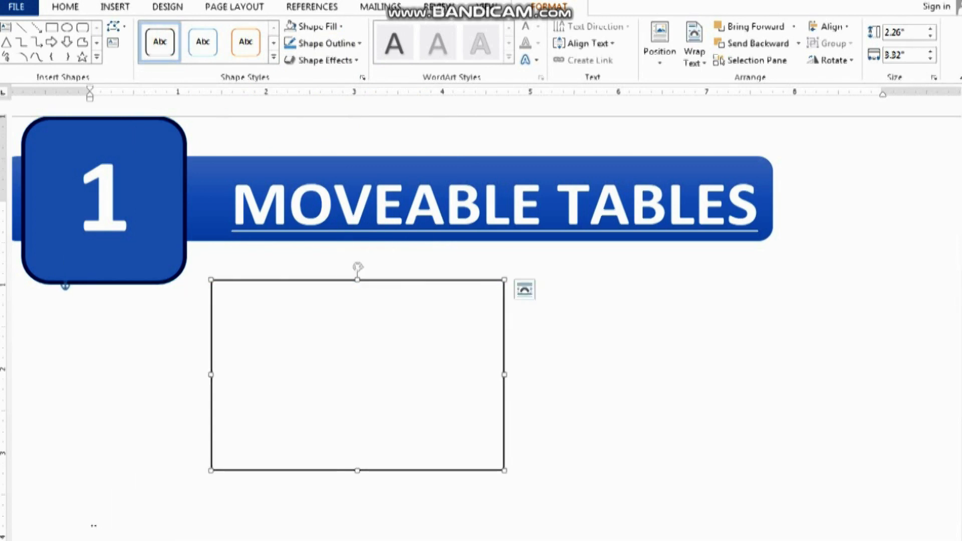
{"action": "right_click", "coordinate": [384, 281]}
{"action": "left_click", "coordinate": [354, 365]}
{"action": "left_click", "coordinate": [114, 6]}
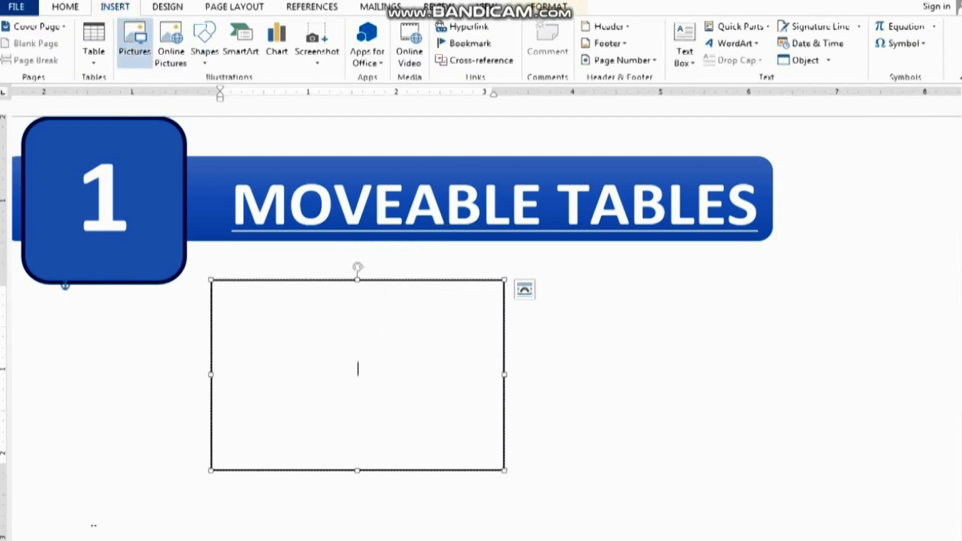
{"action": "left_click", "coordinate": [88, 48]}
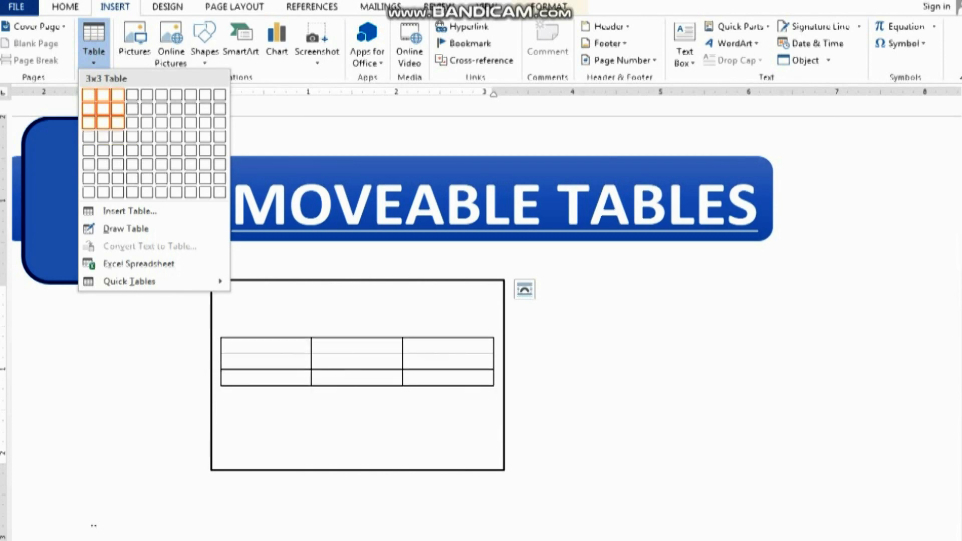
{"action": "left_click", "coordinate": [117, 123]}
Set the line width of all borders of the 3x3 table to 3 pt
{"action": "left_click_drag", "start_coordinate": [283, 344], "coordinate": [488, 380]}
{"action": "right_click", "coordinate": [408, 361]}
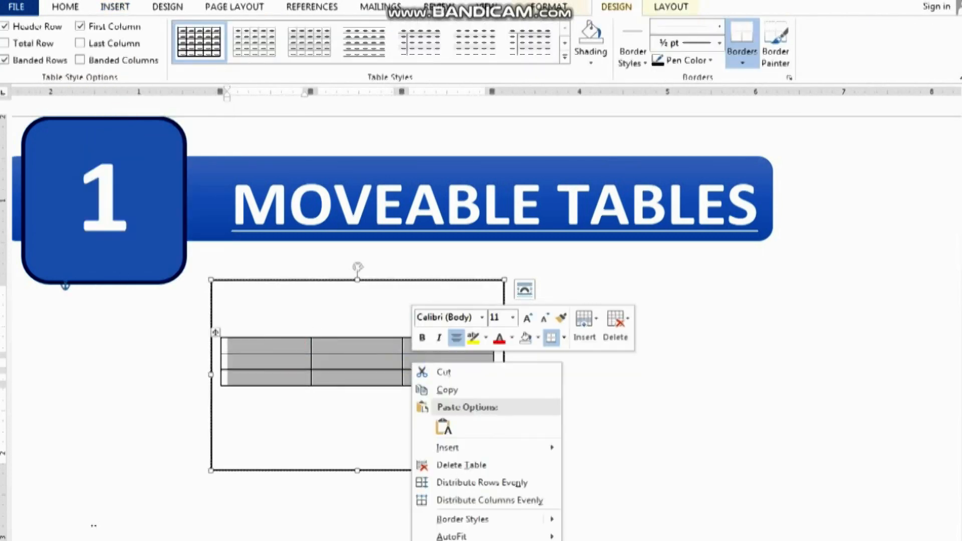
{"action": "left_click", "coordinate": [466, 540]}
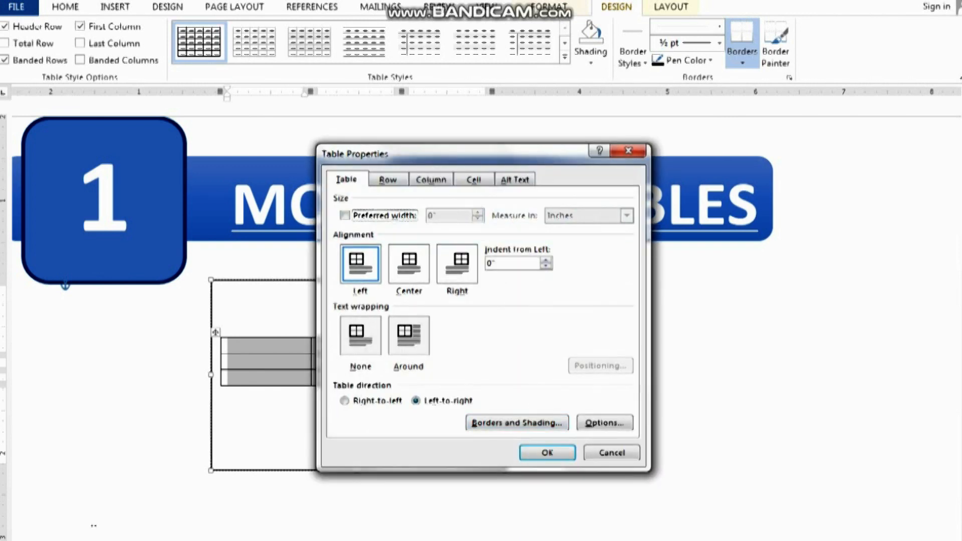
{"action": "left_click", "coordinate": [521, 422]}
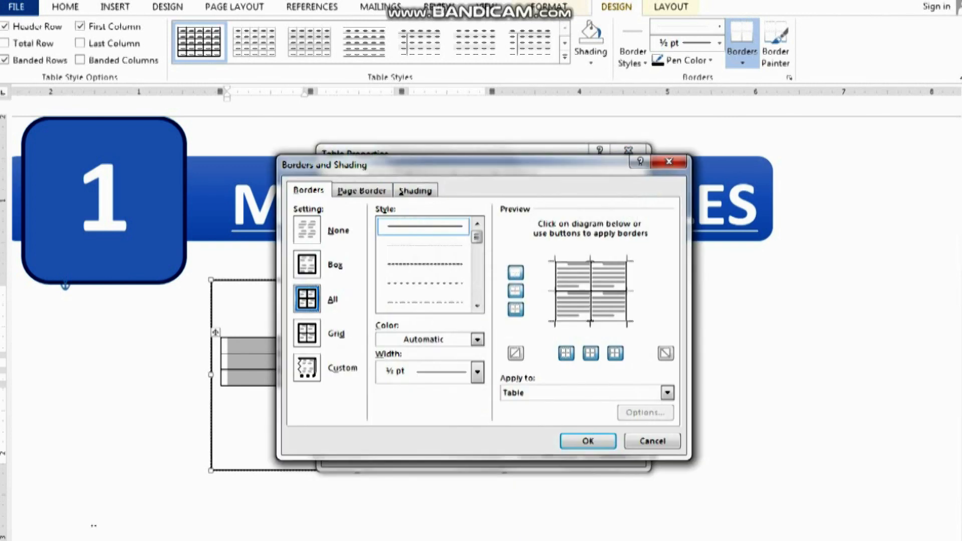
{"action": "left_click", "coordinate": [477, 372]}
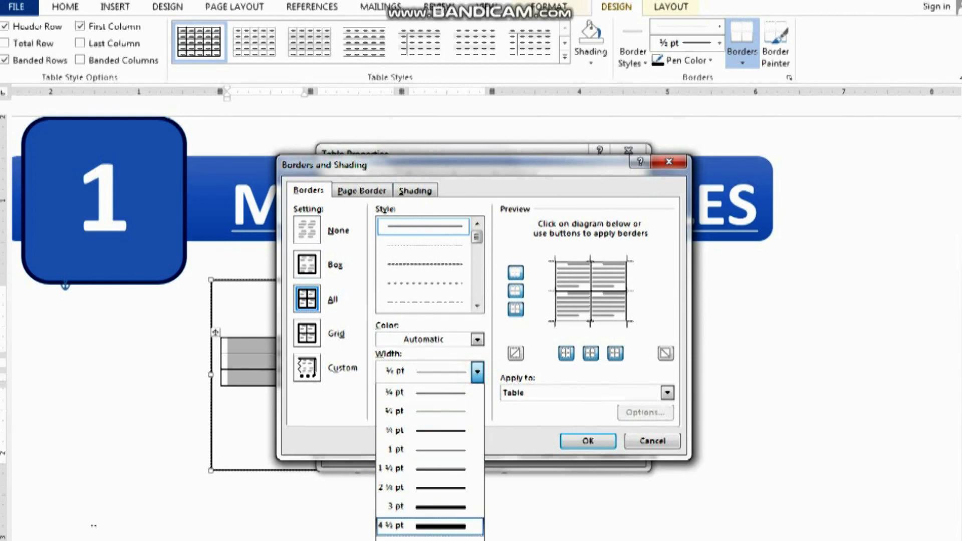
{"action": "left_click", "coordinate": [441, 525]}
{"action": "left_click", "coordinate": [477, 372]}
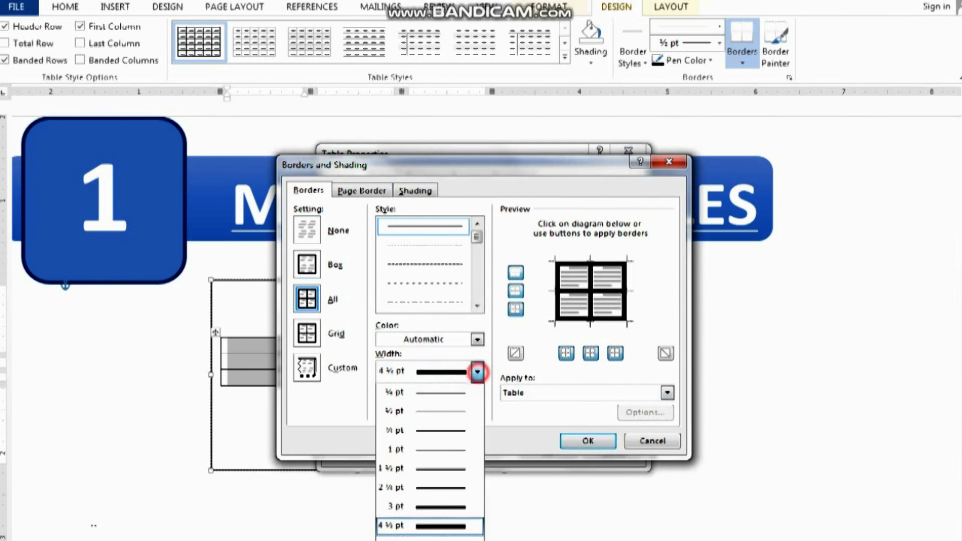
{"action": "left_click", "coordinate": [441, 506]}
{"action": "left_click", "coordinate": [578, 441]}
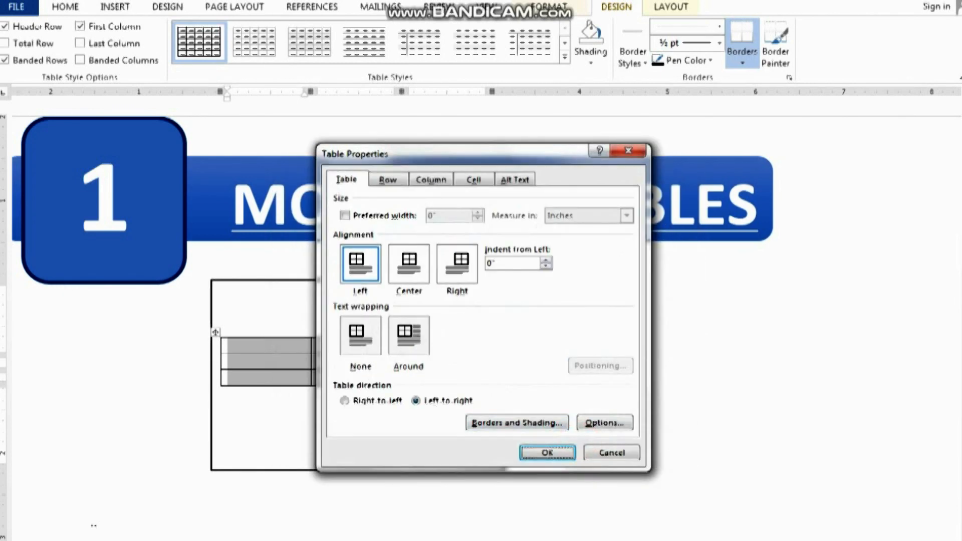
{"action": "left_click", "coordinate": [550, 453]}
{"action": "left_click", "coordinate": [446, 399]}
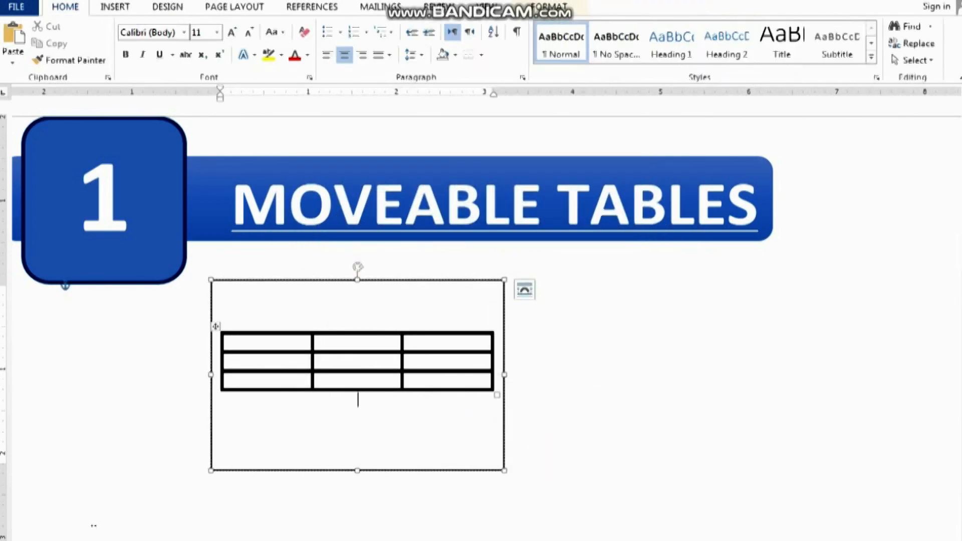
Move the rectangle with its table to the right and shorten it to about 1.3 inches high
{"action": "left_click", "coordinate": [403, 260]}
{"action": "left_click_drag", "start_coordinate": [403, 260], "coordinate": [539, 273]}
{"action": "left_click_drag", "start_coordinate": [487, 461], "coordinate": [486, 381]}
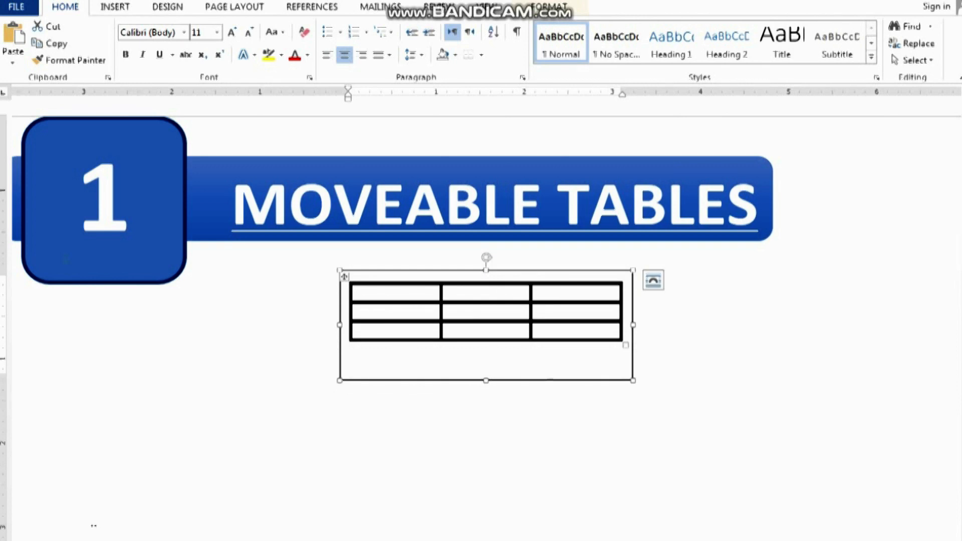
Remove the outline of the rectangle around the table
{"action": "left_click", "coordinate": [551, 380]}
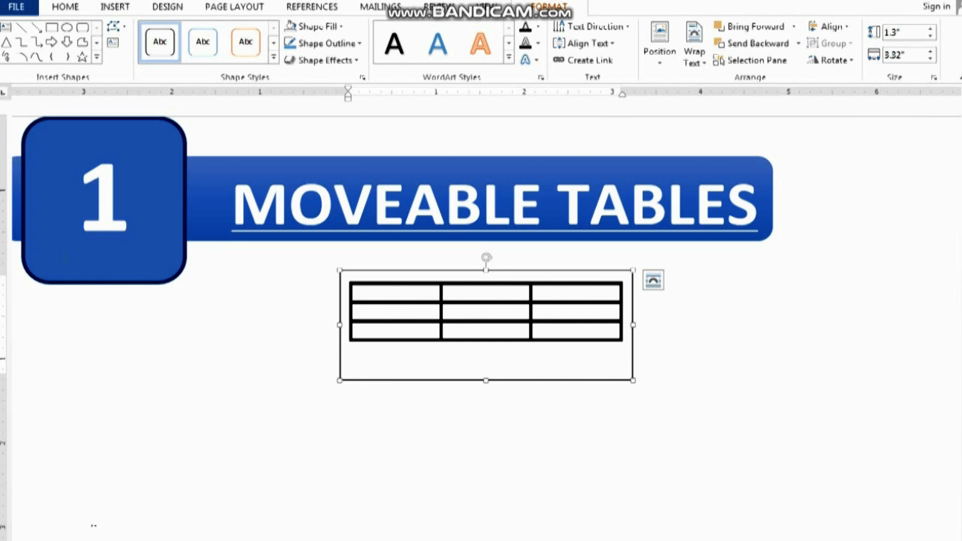
{"action": "left_click", "coordinate": [322, 43]}
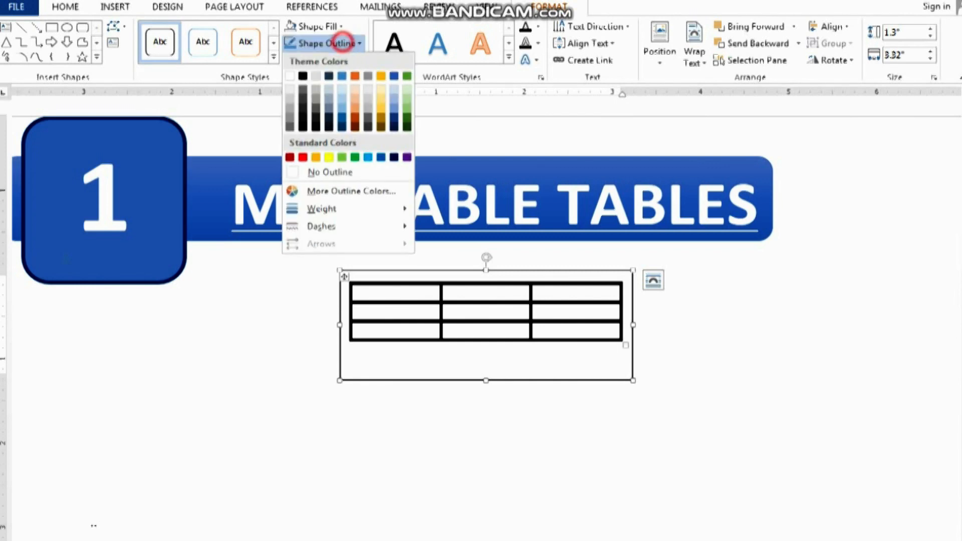
{"action": "left_click", "coordinate": [318, 172]}
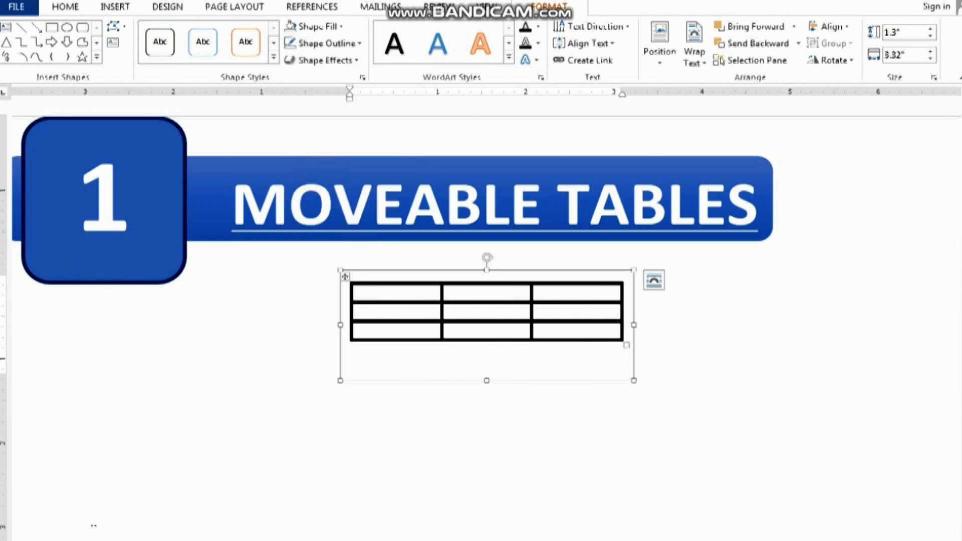
{"action": "left_click", "coordinate": [678, 336]}
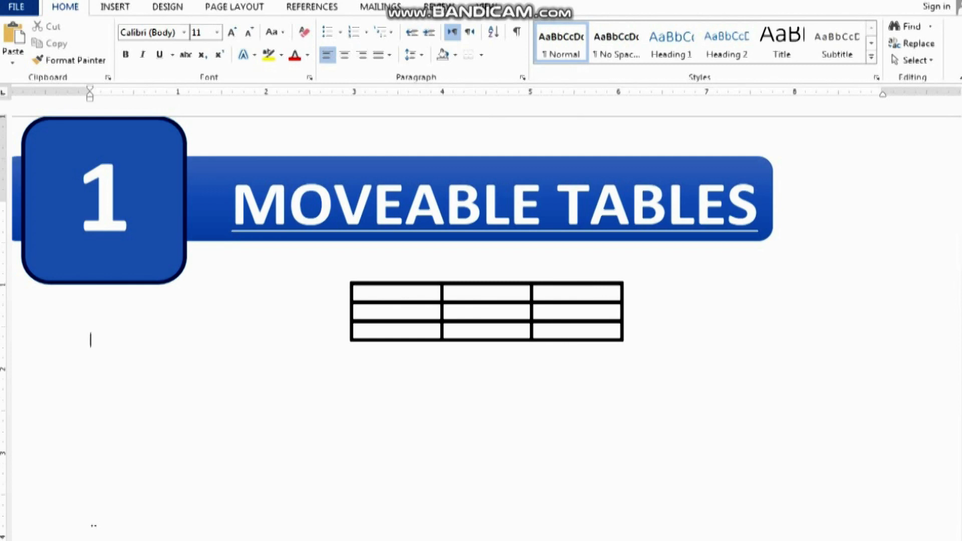
Move the table's box to the left under the heading and copy it
{"action": "mouse_move", "coordinate": [576, 379]}
{"action": "left_mouse_down"}
{"action": "mouse_move", "coordinate": [412, 370]}
{"action": "mouse_move", "coordinate": [486, 364]}
{"action": "mouse_move", "coordinate": [464, 364]}
{"action": "left_mouse_up"}
{"action": "left_click", "coordinate": [465, 363]}
{"action": "right_click", "coordinate": [464, 363]}
{"action": "left_click", "coordinate": [481, 389]}
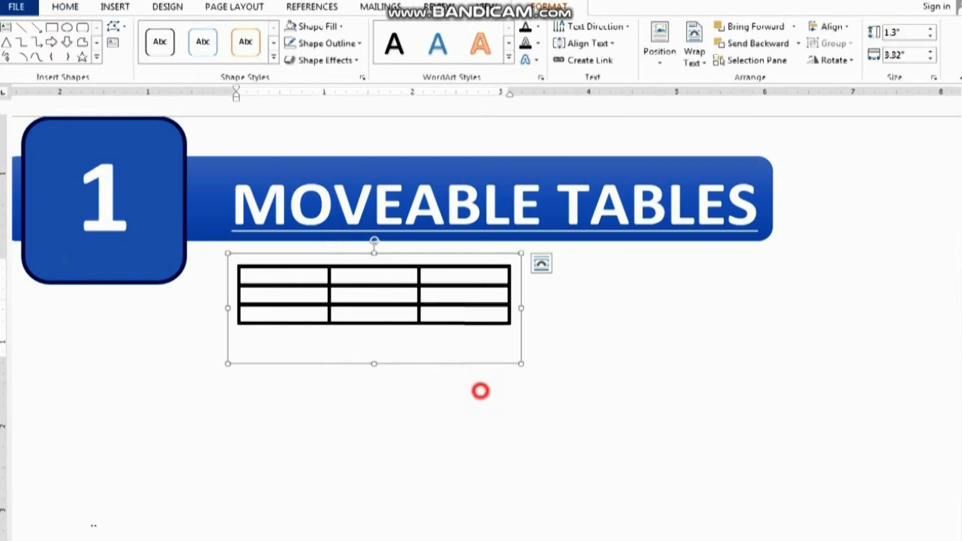
Paste the copied table box and move it to the right of the original
{"action": "left_click", "coordinate": [615, 344]}
{"action": "right_click", "coordinate": [615, 344]}
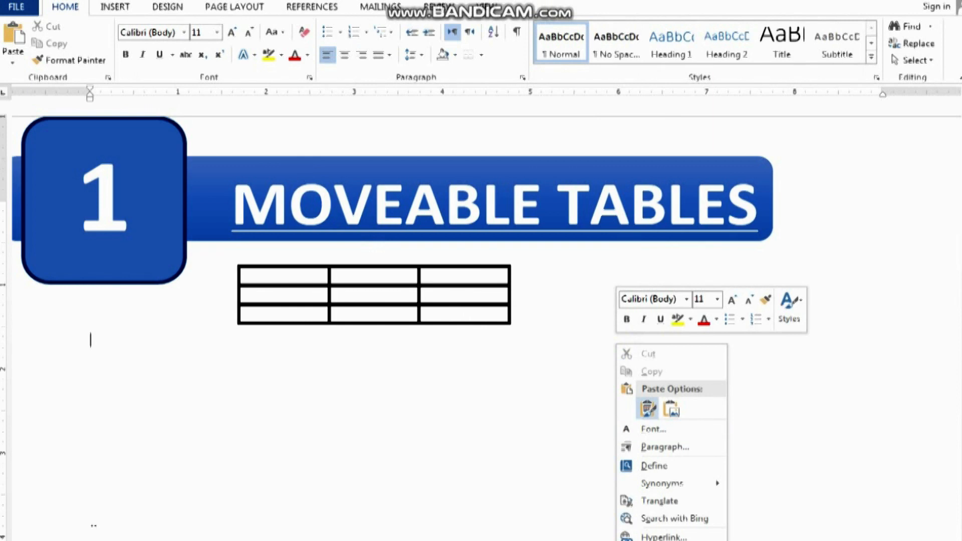
{"action": "left_click", "coordinate": [647, 413]}
{"action": "left_click_drag", "start_coordinate": [361, 441], "coordinate": [795, 364]}
{"action": "left_click", "coordinate": [692, 408]}
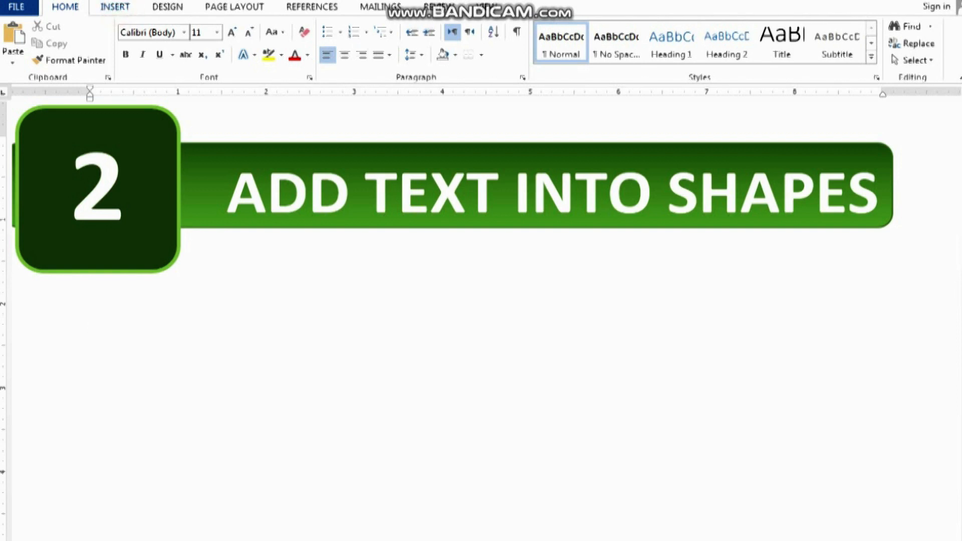
Draw a folded-corner shape about 2.99 inches wide and 2.66 inches high under the second heading and apply the white, black-outlined preset style
{"action": "left_click", "coordinate": [115, 7]}
{"action": "left_click", "coordinate": [200, 43]}
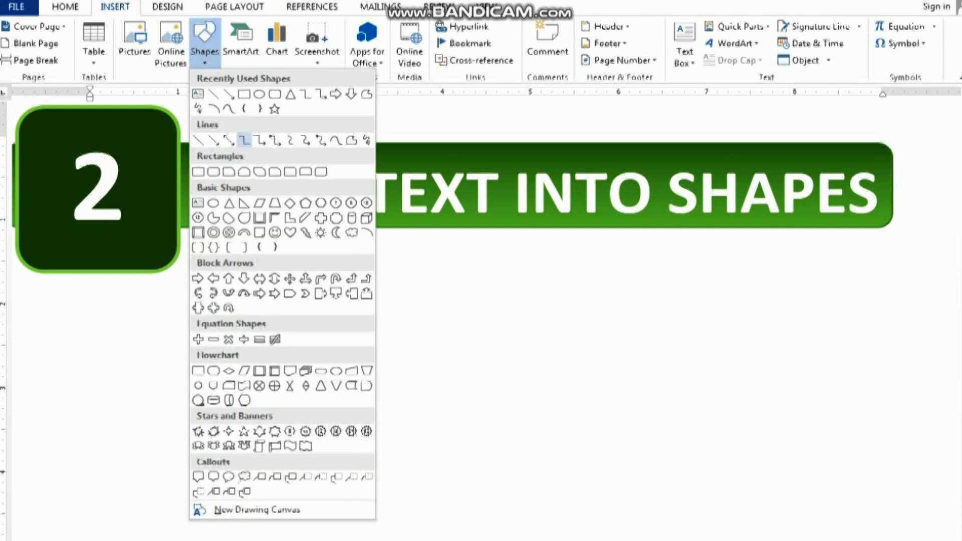
{"action": "left_click", "coordinate": [259, 232]}
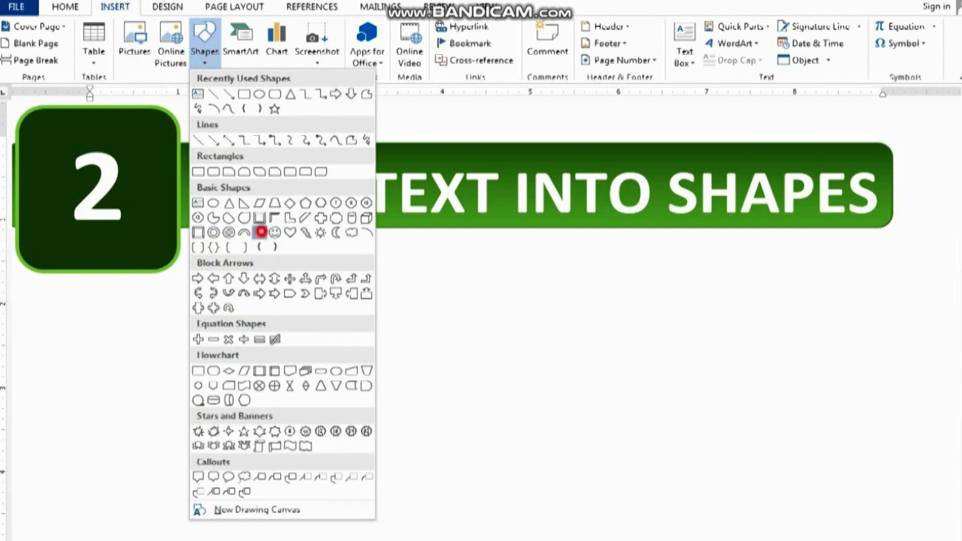
{"action": "left_click_drag", "start_coordinate": [221, 248], "coordinate": [485, 471]}
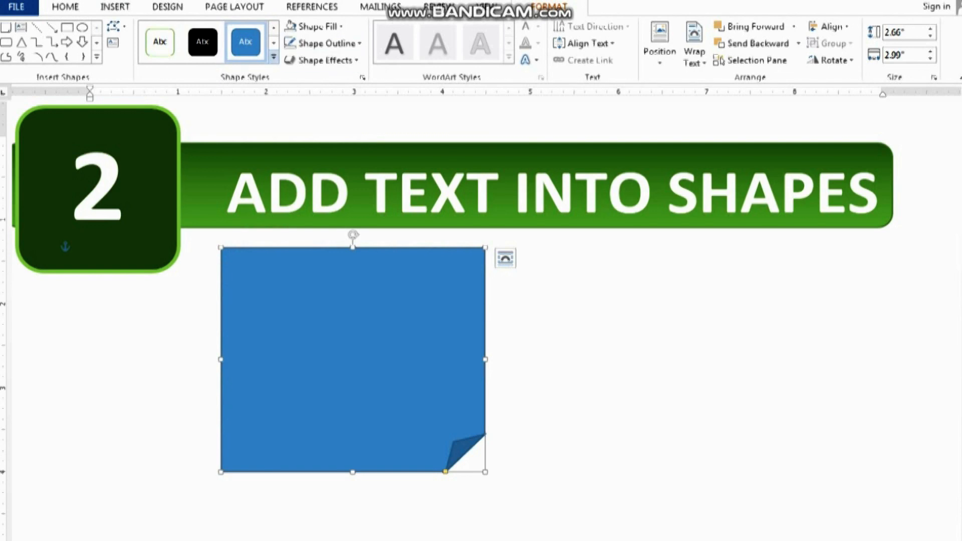
{"action": "left_click", "coordinate": [274, 56]}
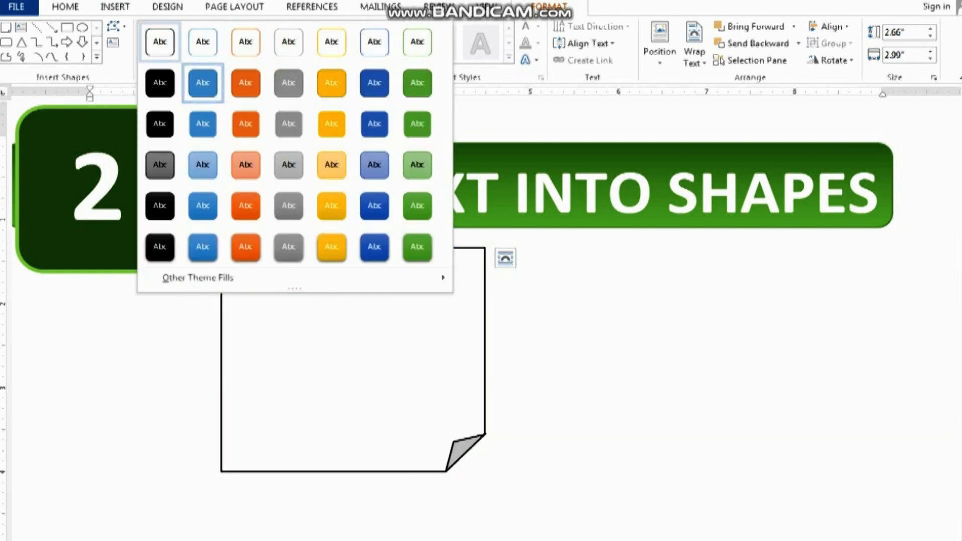
{"action": "left_click", "coordinate": [160, 41]}
Add the text "Hello" inside the folded-corner shape
{"action": "right_click", "coordinate": [365, 307]}
{"action": "left_click", "coordinate": [403, 394]}
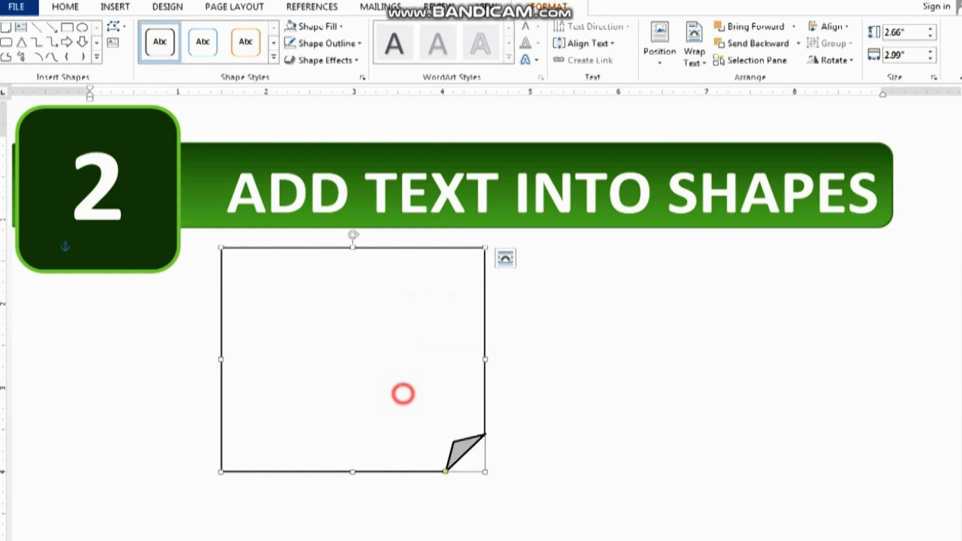
{"action": "type", "text": "Hellow"}
{"action": "key", "text": "BackSpace"}
{"action": "key", "text": "BackSpace"}
{"action": "key", "text": "BackSpace"}
{"action": "key", "text": "BackSpace"}
{"action": "key", "text": "BackSpace"}
{"action": "key", "text": "BackSpace"}
{"action": "key", "text": "BackSpace"}
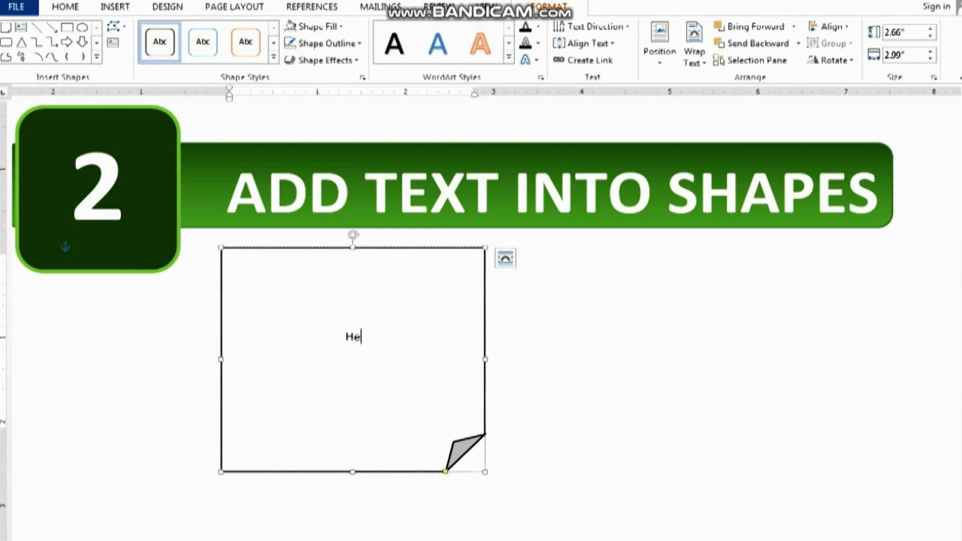
{"action": "type", "text": "Hello"}
Enlarge the "Hello" text in the folded-corner shape and make it bold
{"action": "key", "text": "ctrl+e"}
{"action": "key", "text": "Home"}
{"action": "key", "text": "shift+End"}
{"action": "key", "text": "ctrl+bracketright"}
{"action": "key", "text": "ctrl+bracketright"}
{"action": "key", "text": "ctrl+bracketright"}
{"action": "key", "text": "ctrl+bracketright"}
{"action": "key", "text": "ctrl+bracketright"}
{"action": "key", "text": "ctrl+bracketright"}
{"action": "key", "text": "ctrl+bracketright"}
{"action": "key", "text": "ctrl+bracketright"}
{"action": "key", "text": "ctrl+bracketright"}
{"action": "key", "text": "ctrl+bracketright"}
{"action": "key", "text": "ctrl+bracketright"}
{"action": "key", "text": "ctrl+bracketright"}
{"action": "key", "text": "ctrl+bracketright"}
{"action": "key", "text": "ctrl+bracketright"}
{"action": "key", "text": "ctrl+bracketright"}
{"action": "key", "text": "ctrl+bracketright"}
{"action": "key", "text": "ctrl+bracketright"}
{"action": "key", "text": "ctrl+bracketright"}
{"action": "key", "text": "ctrl+bracketright"}
{"action": "key", "text": "ctrl+bracketright"}
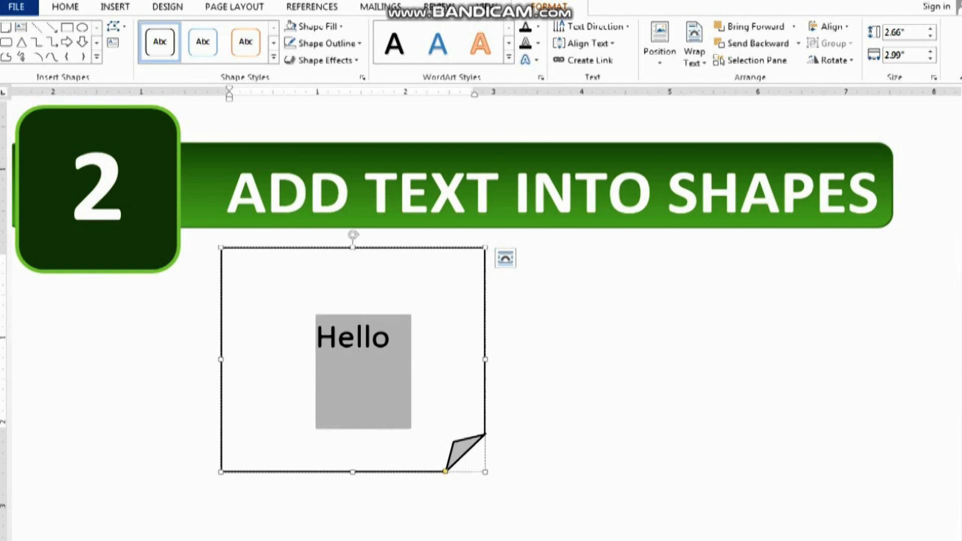
{"action": "key", "text": "ctrl+b"}
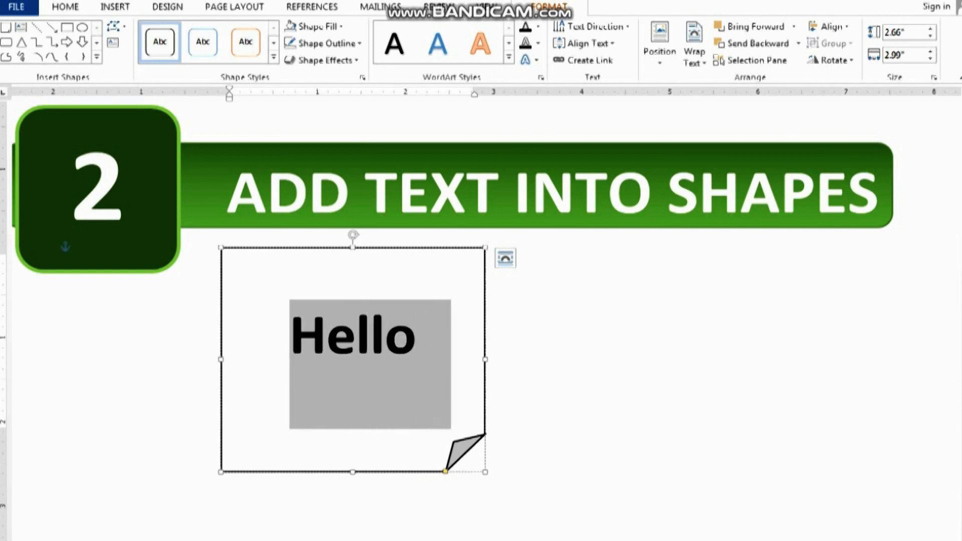
{"action": "left_click", "coordinate": [526, 357]}
Draw a smiley face about 3.75 inches wide and 3.24 inches high beside the folded-corner shape and apply the white, orange-outlined preset style
{"action": "left_click", "coordinate": [114, 6]}
{"action": "left_click", "coordinate": [204, 50]}
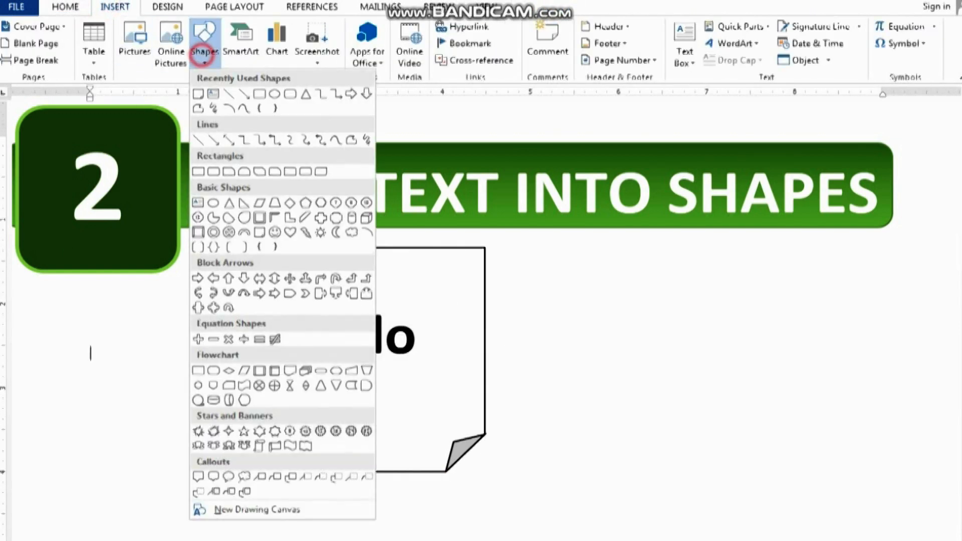
{"action": "left_click", "coordinate": [275, 232]}
{"action": "left_click", "coordinate": [522, 241]}
{"action": "left_click_drag", "start_coordinate": [561, 270], "coordinate": [853, 513]}
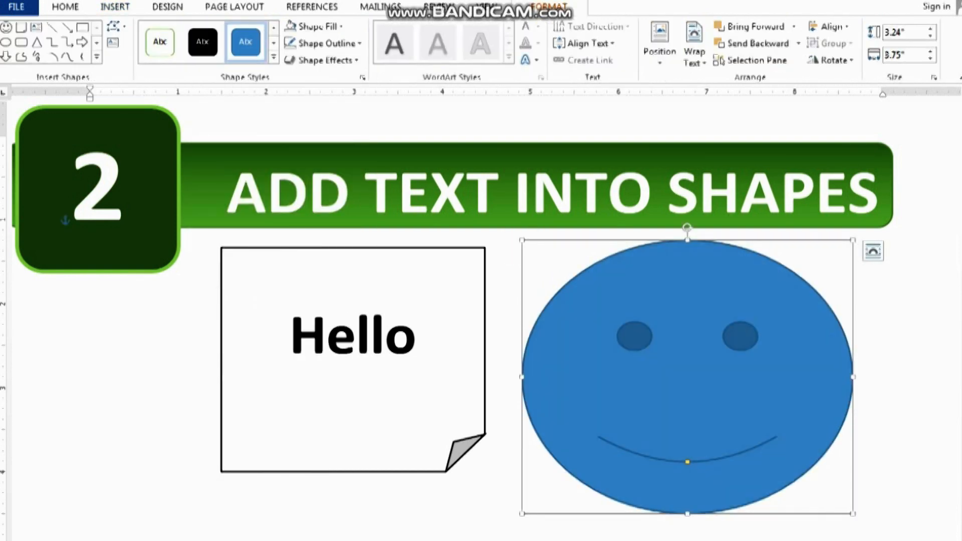
{"action": "left_click", "coordinate": [273, 57]}
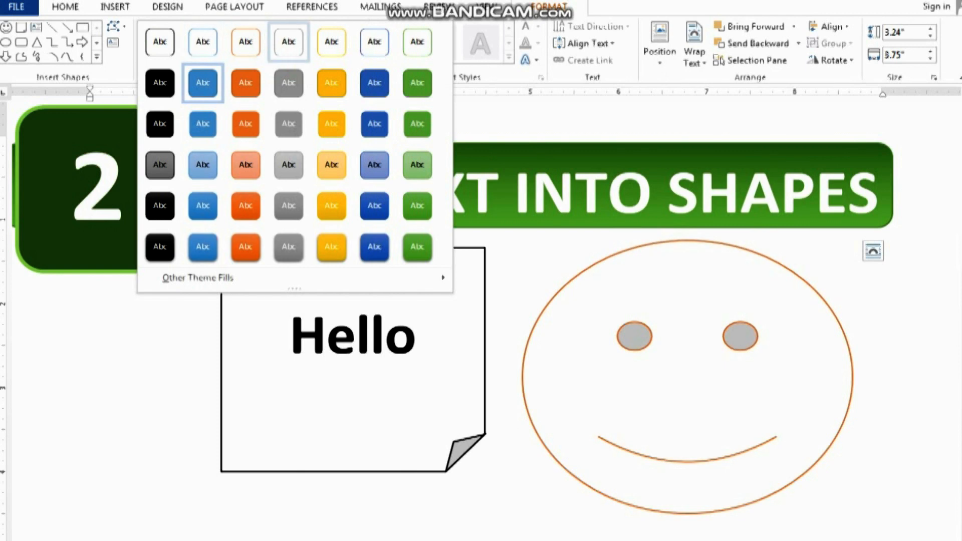
{"action": "left_click", "coordinate": [246, 41]}
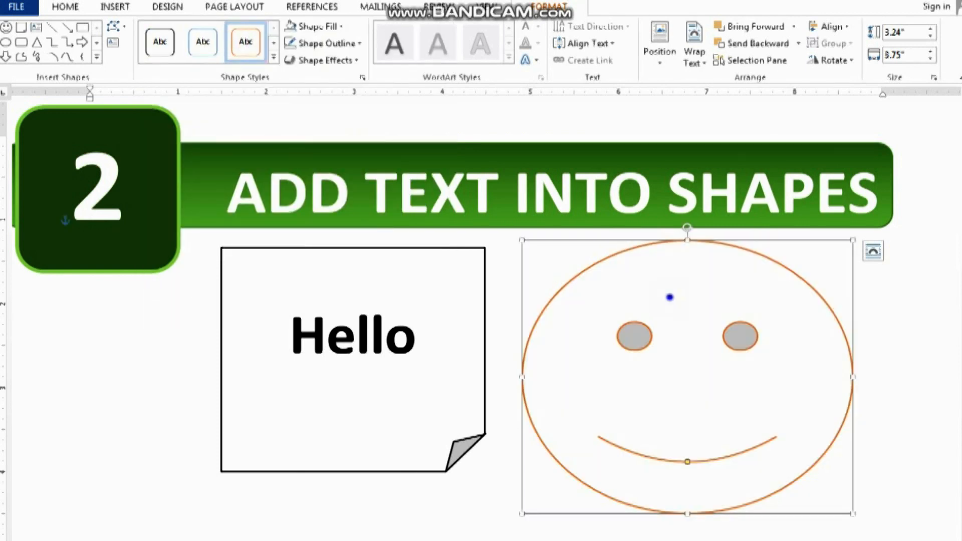
Add the text "Smile" inside the smiley face shape
{"action": "right_click", "coordinate": [670, 297]}
{"action": "left_click", "coordinate": [694, 382]}
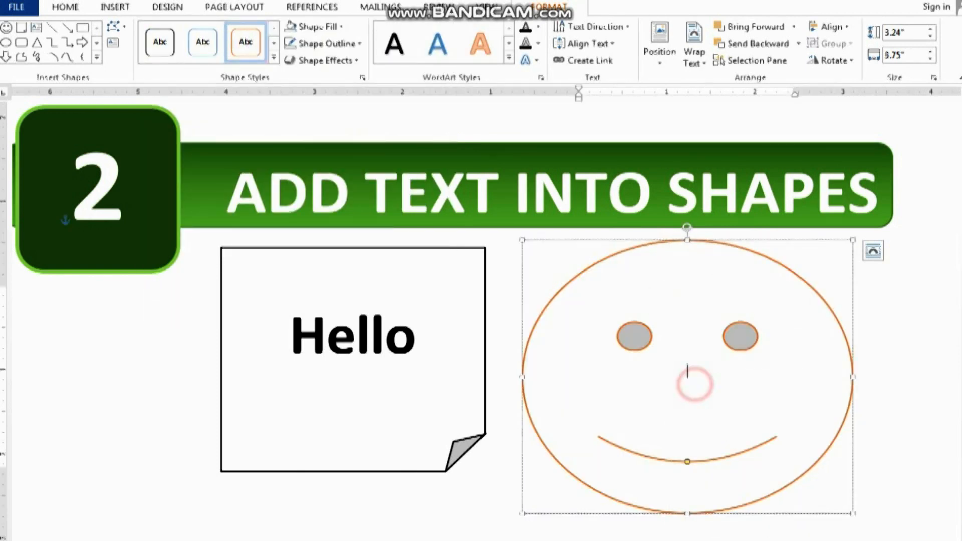
{"action": "type", "text": "Smile"}
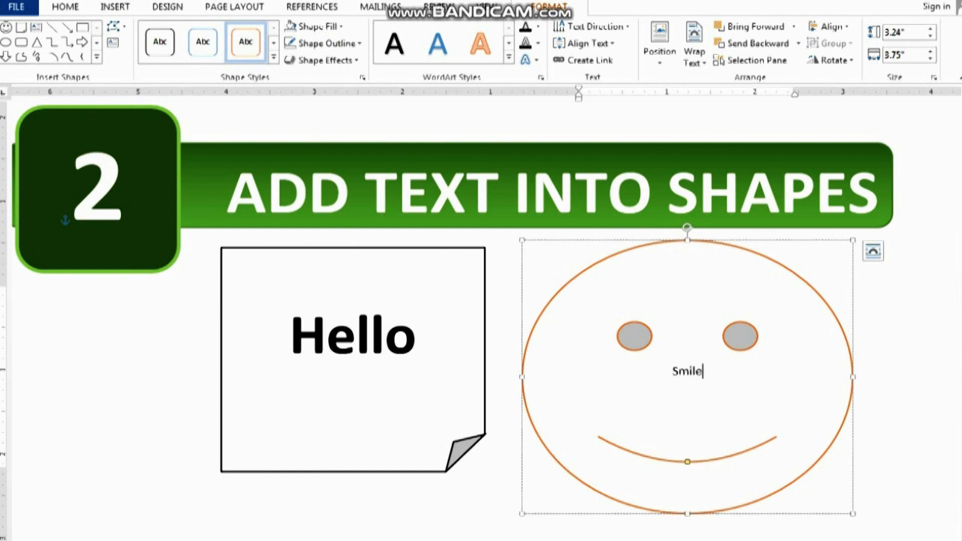
Enlarge the "Smile" text in the smiley face and deselect the shape
{"action": "key", "text": "ctrl+a"}
{"action": "key", "text": "ctrl+shift+period"}
{"action": "key", "text": "ctrl+shift+period"}
{"action": "key", "text": "ctrl+shift+period"}
{"action": "key", "text": "ctrl+shift+period"}
{"action": "key", "text": "ctrl+shift+period"}
{"action": "key", "text": "ctrl+shift+period"}
{"action": "key", "text": "ctrl+shift+period"}
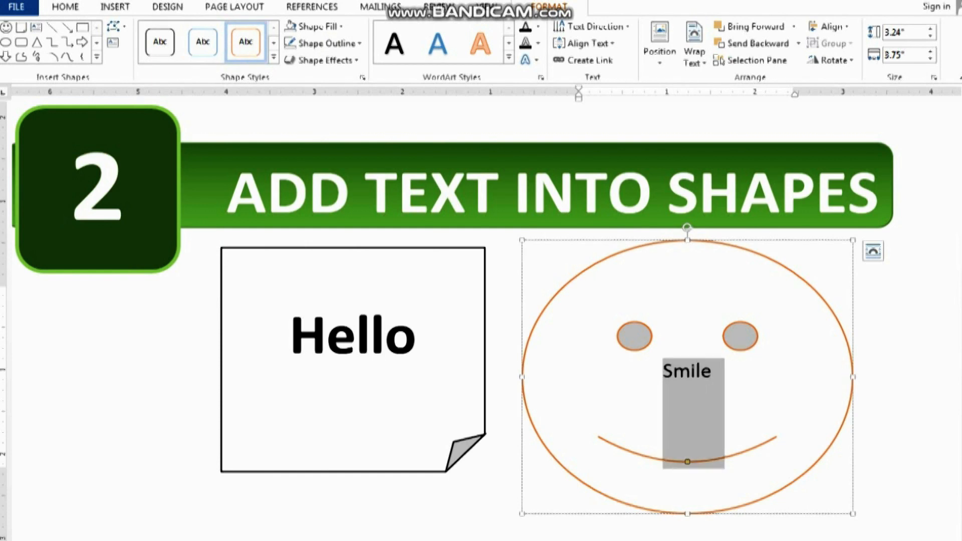
{"action": "left_click", "coordinate": [695, 384]}
{"action": "left_click", "coordinate": [740, 389]}
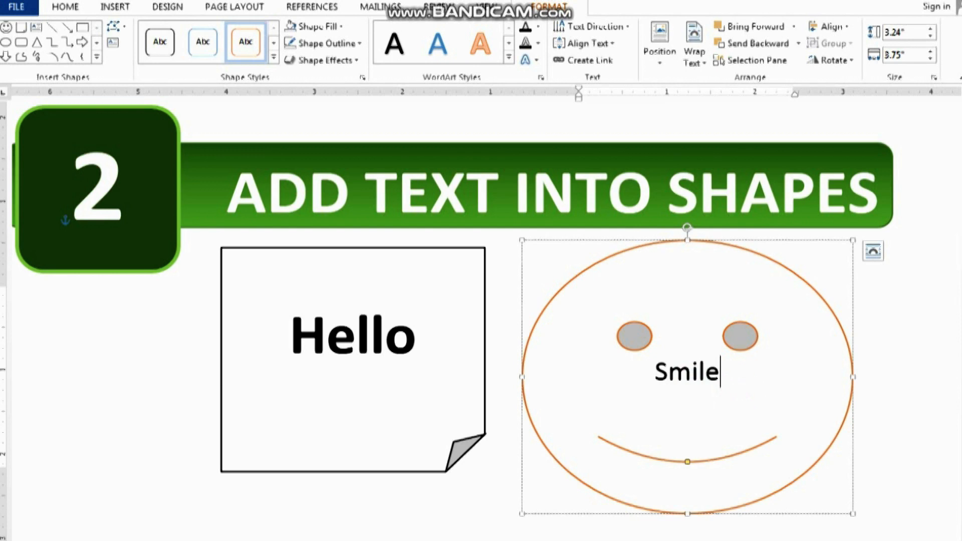
{"action": "left_click", "coordinate": [879, 296]}
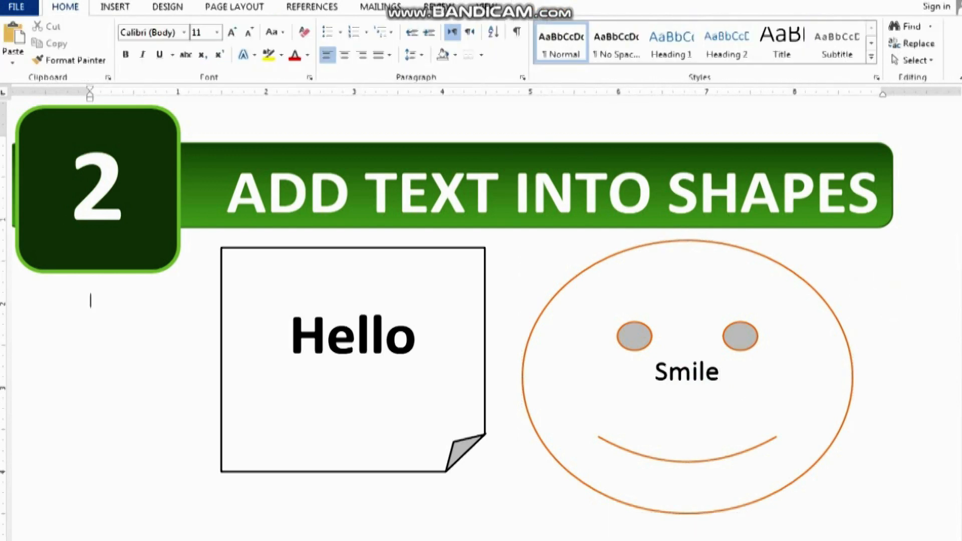
Insert a Simple Text Box under the "LINKING TEXTBOXES" heading and move it onto the upper white callout
{"action": "left_click", "coordinate": [801, 230]}
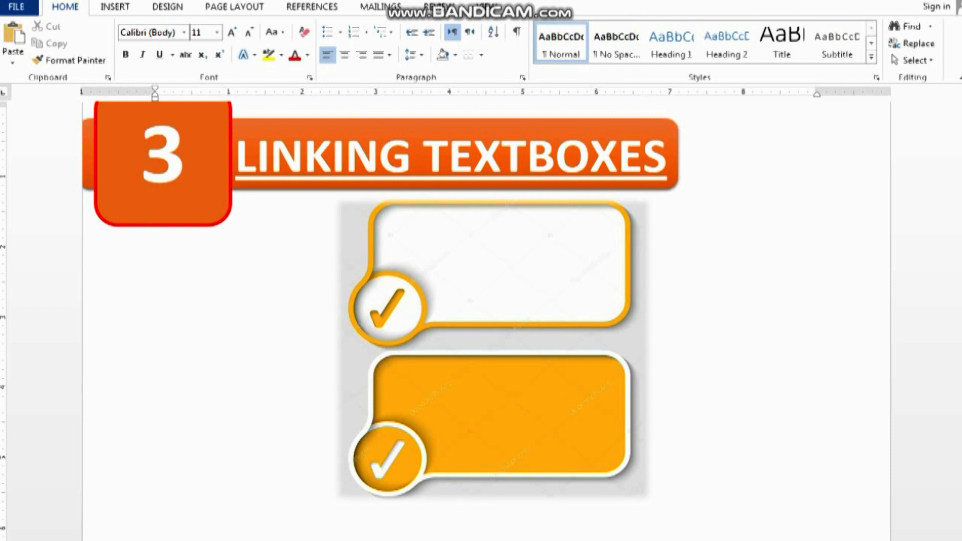
{"action": "left_click", "coordinate": [802, 235]}
{"action": "left_click", "coordinate": [114, 7]}
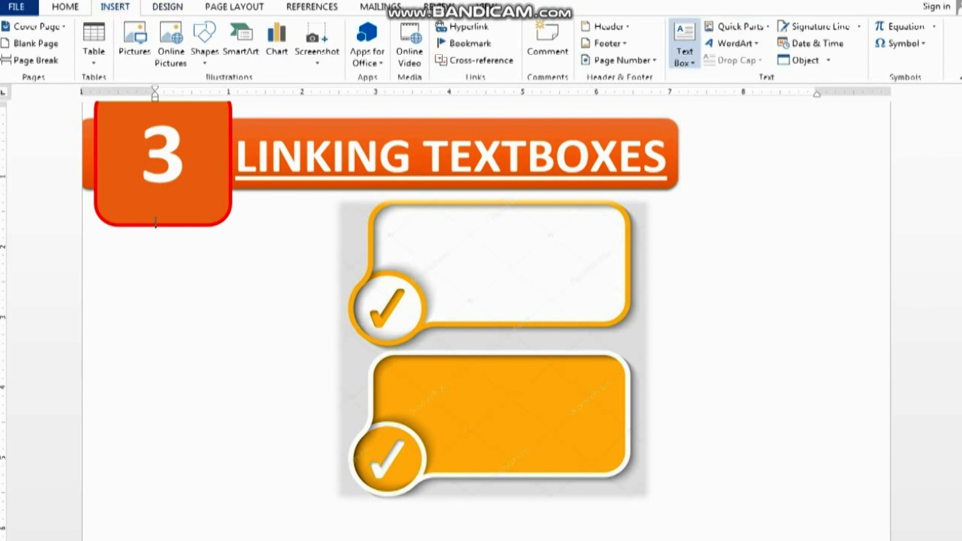
{"action": "left_click", "coordinate": [685, 45]}
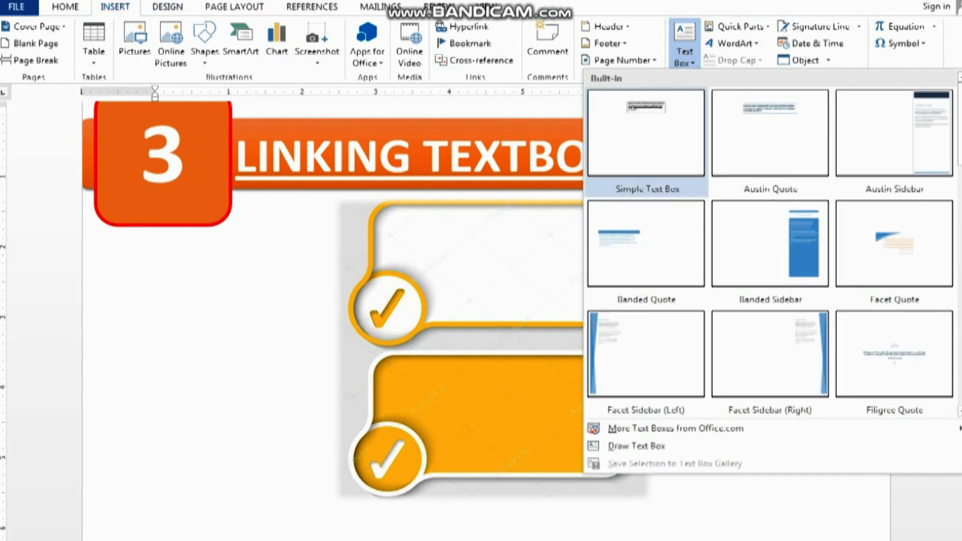
{"action": "left_click", "coordinate": [645, 132]}
{"action": "left_click_drag", "start_coordinate": [518, 230], "coordinate": [561, 217]}
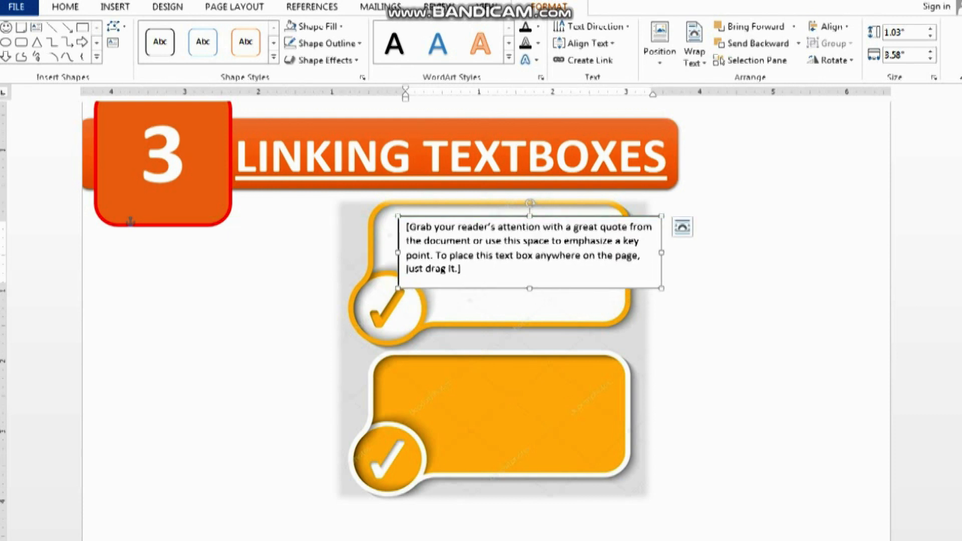
Resize the text box to about 2.37 inches wide and 1.37 inches high so it fits inside the white callout clear of the check mark
{"action": "left_click_drag", "start_coordinate": [661, 253], "coordinate": [614, 253]}
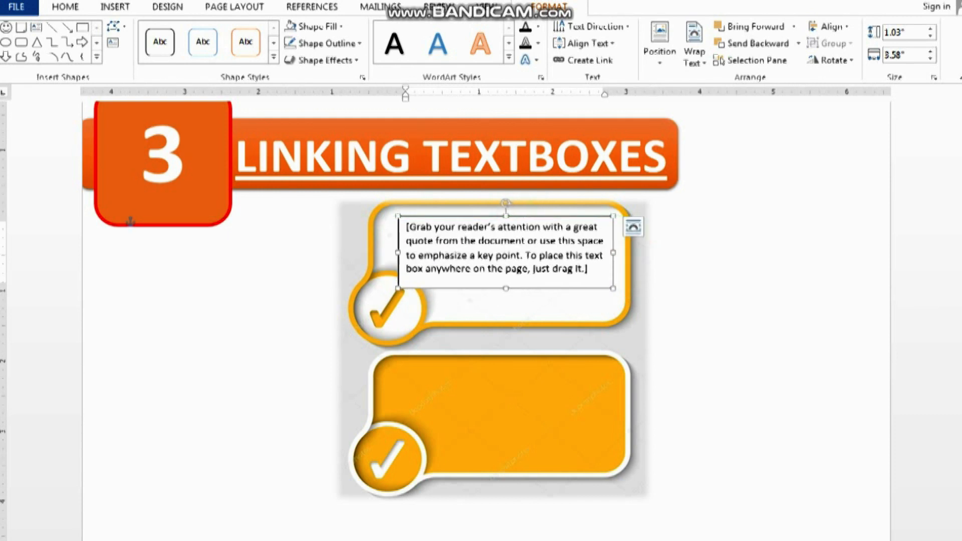
{"action": "left_click_drag", "start_coordinate": [506, 289], "coordinate": [506, 290]}
{"action": "left_click_drag", "start_coordinate": [505, 310], "coordinate": [505, 312]}
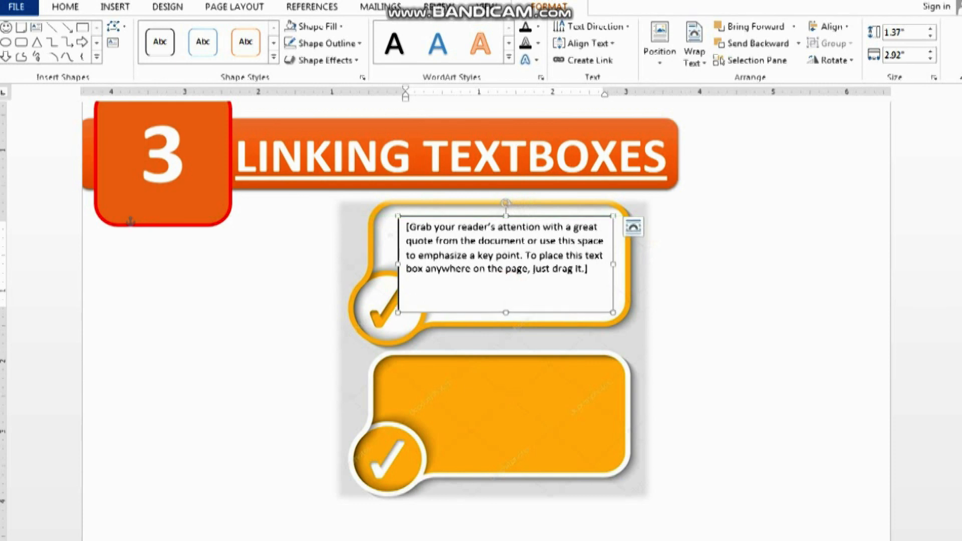
{"action": "left_click_drag", "start_coordinate": [398, 264], "coordinate": [438, 264]}
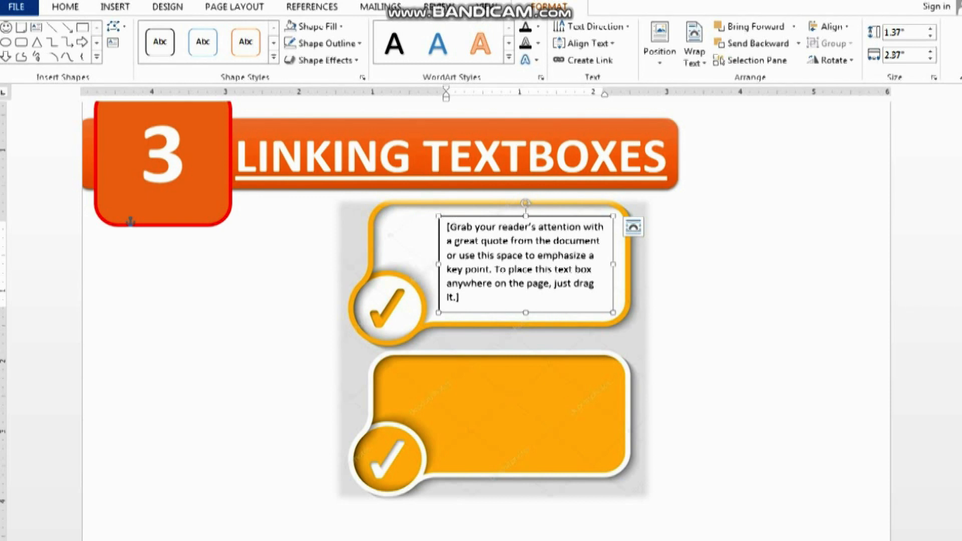
{"action": "left_click", "coordinate": [722, 323]}
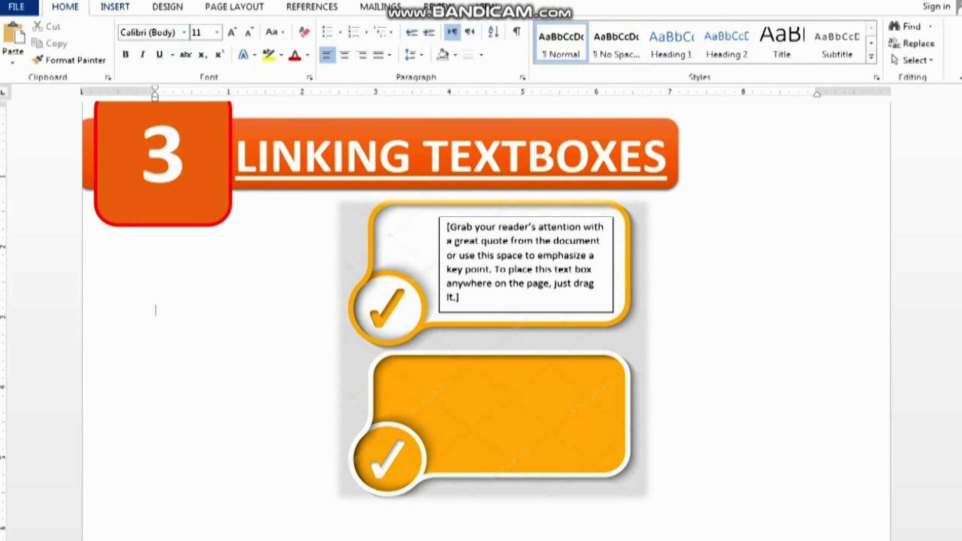
Insert a second Simple Text Box and move it onto the lower orange callout
{"action": "left_click", "coordinate": [115, 7]}
{"action": "left_click", "coordinate": [685, 55]}
{"action": "left_click", "coordinate": [657, 112]}
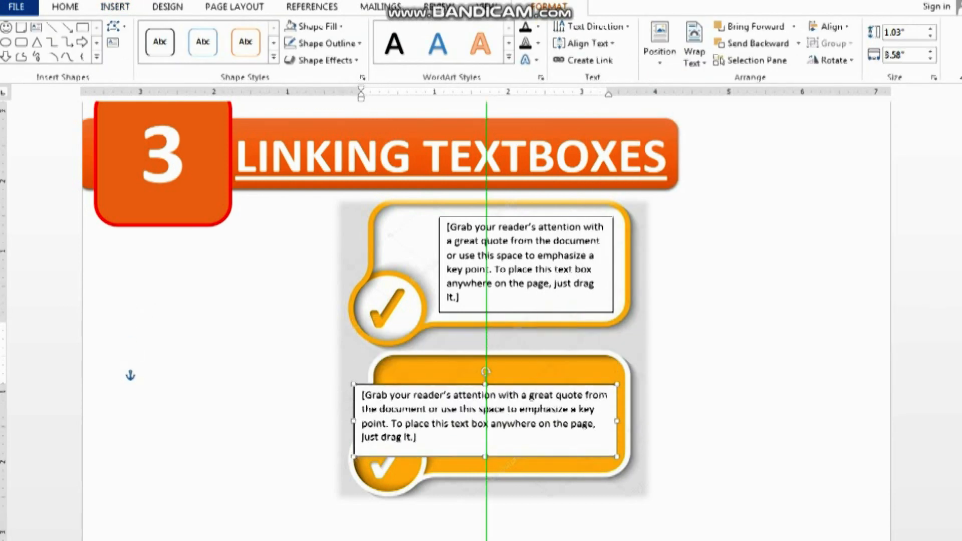
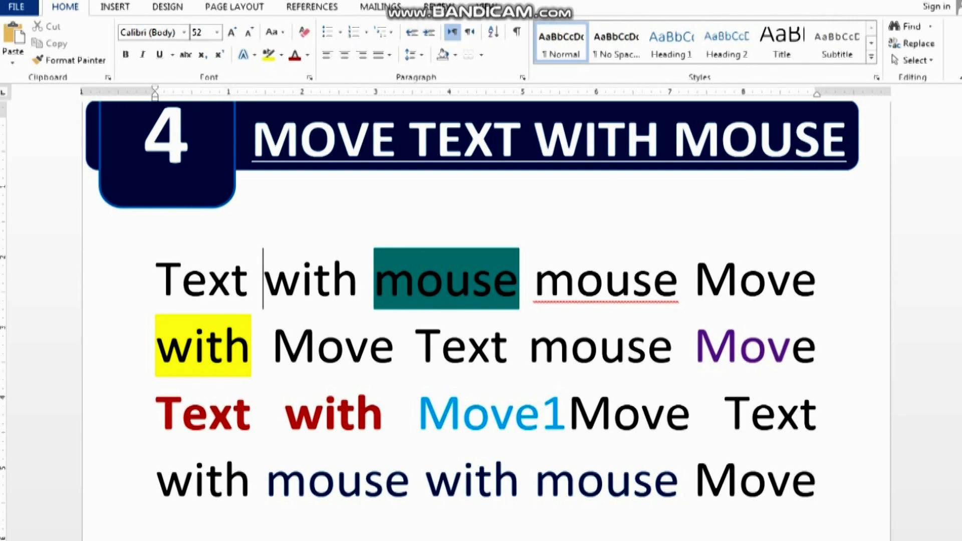
Cut the last letter of the first word "Text" and try to paste it after "Move" at the end of the second line
{"action": "key", "text": "Left"}
{"action": "key", "text": "shift+Left"}
{"action": "key", "text": "ctrl+c"}
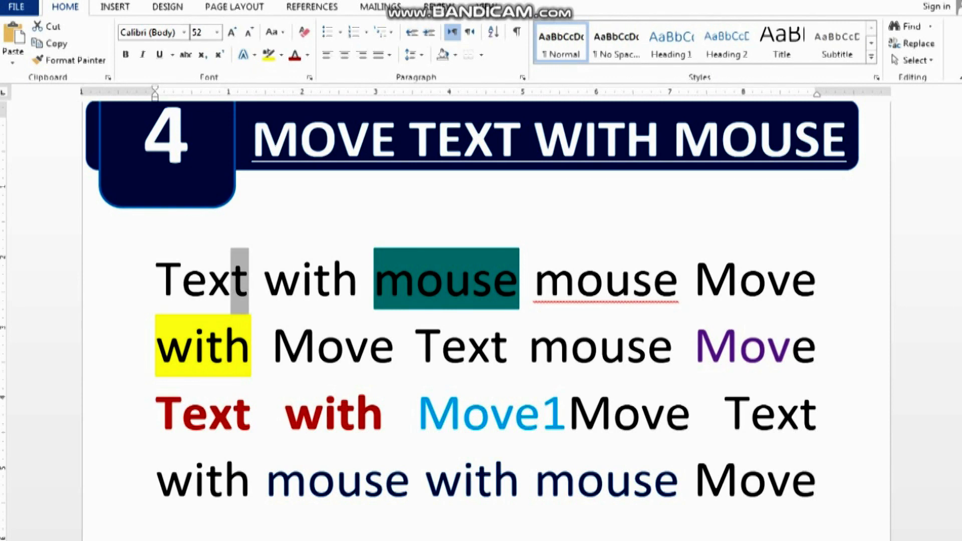
{"action": "right_click", "coordinate": [242, 256]}
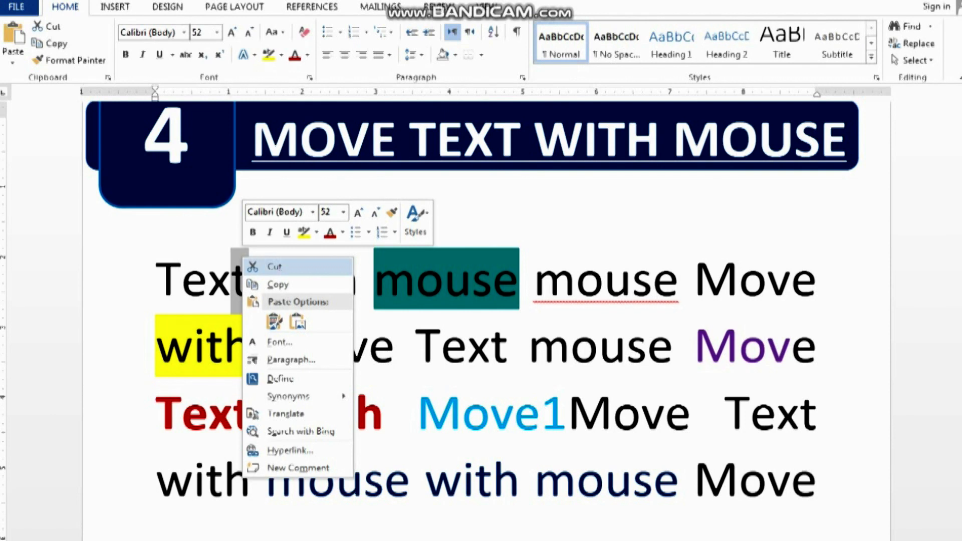
{"action": "left_click", "coordinate": [275, 266]}
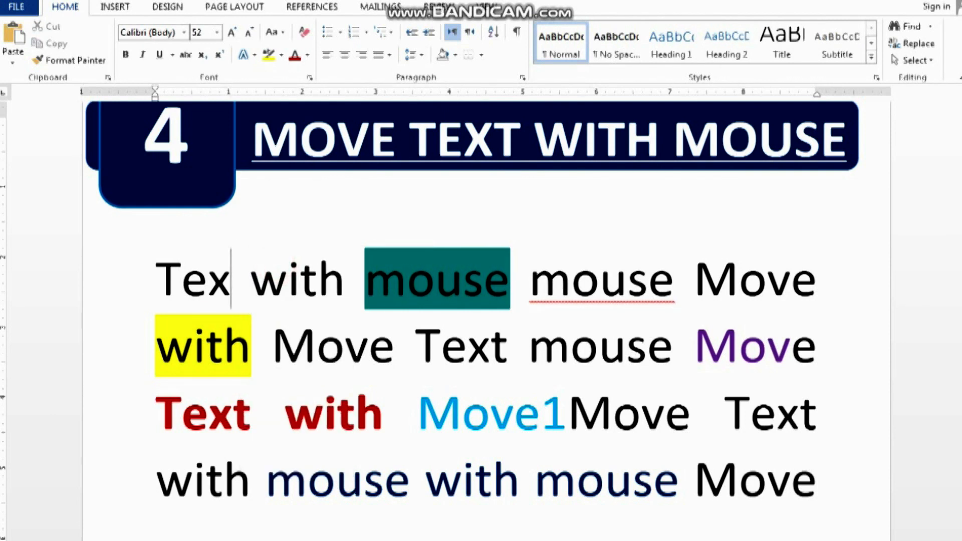
{"action": "right_click", "coordinate": [821, 346]}
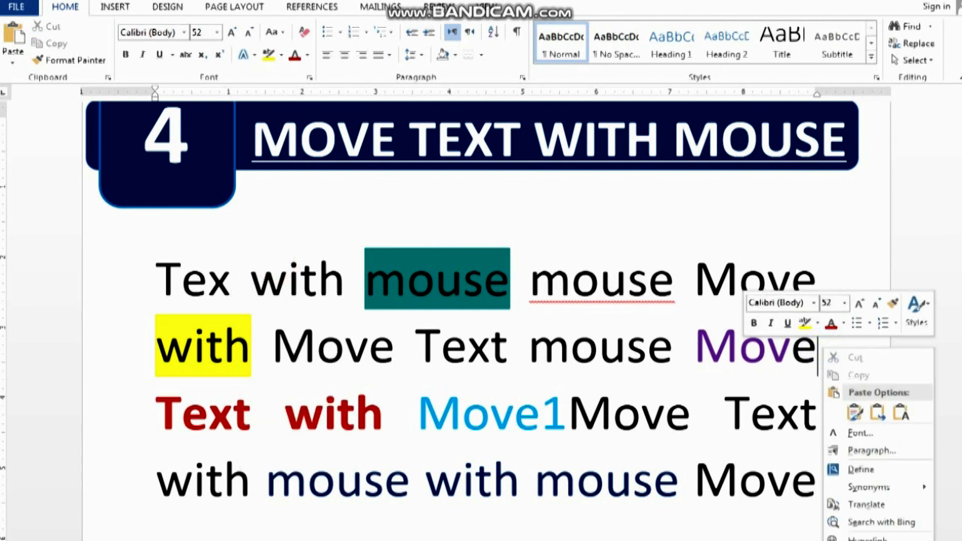
{"action": "left_click", "coordinate": [855, 413]}
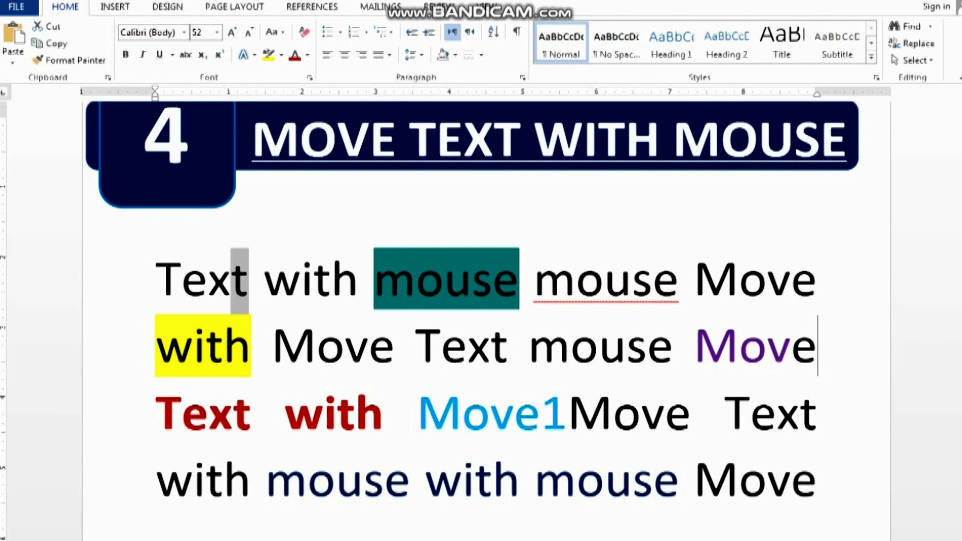
{"action": "left_click", "coordinate": [266, 318]}
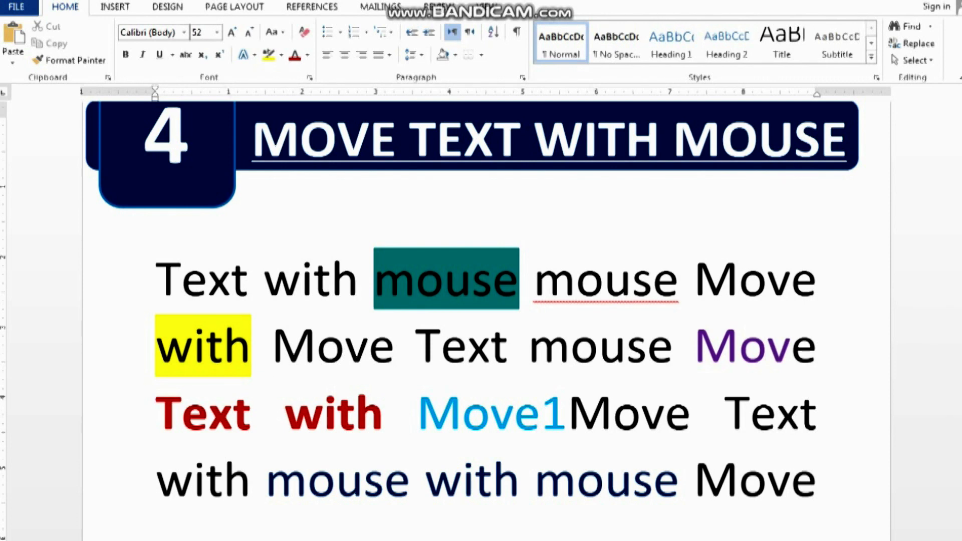
Rearrange the sample words under "MOVE TEXT WITH MOUSE" by moving selected words, including "Text" and "Move1", to other places in the paragraph
{"action": "left_click_drag", "start_coordinate": [157, 276], "coordinate": [415, 346]}
{"action": "left_click_drag", "start_coordinate": [419, 413], "coordinate": [585, 279]}
{"action": "left_click_drag", "start_coordinate": [550, 349], "coordinate": [390, 279]}
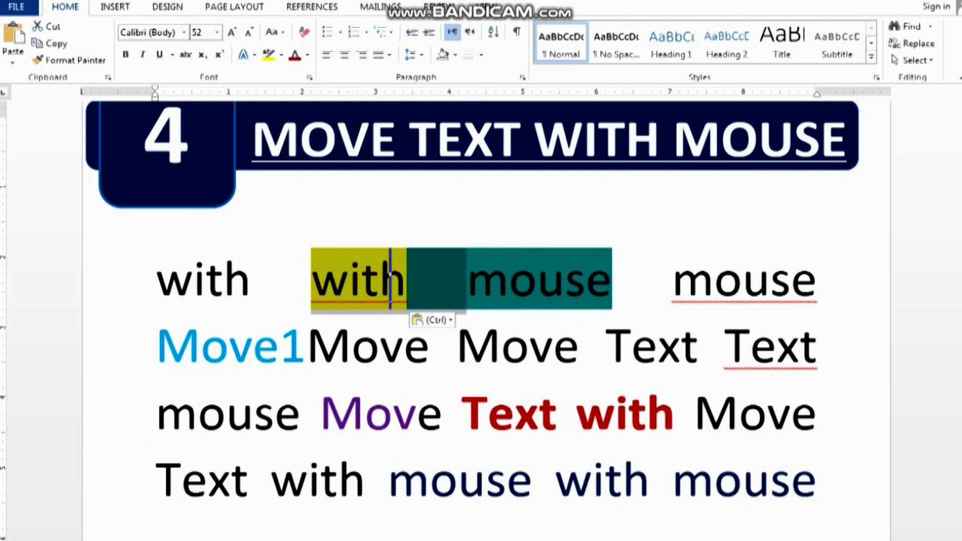
{"action": "left_click_drag", "start_coordinate": [461, 415], "coordinate": [271, 479]}
{"action": "left_click_drag", "start_coordinate": [392, 481], "coordinate": [312, 279]}
{"action": "left_click", "coordinate": [507, 414]}
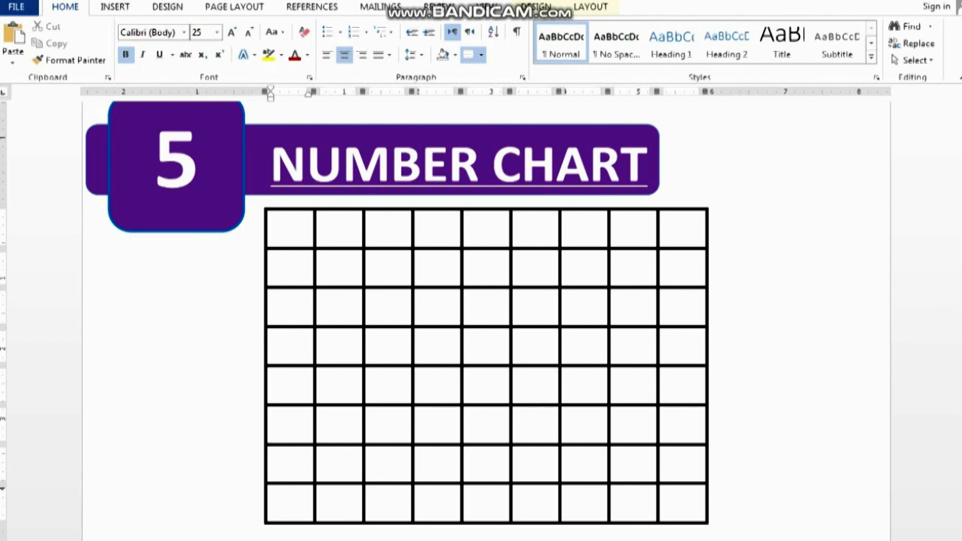
Fill all cells of the NUMBER CHART table with automatic numbering in the "1. 2. 3." format
{"action": "left_click", "coordinate": [364, 262]}
{"action": "left_click_drag", "start_coordinate": [292, 224], "coordinate": [683, 501]}
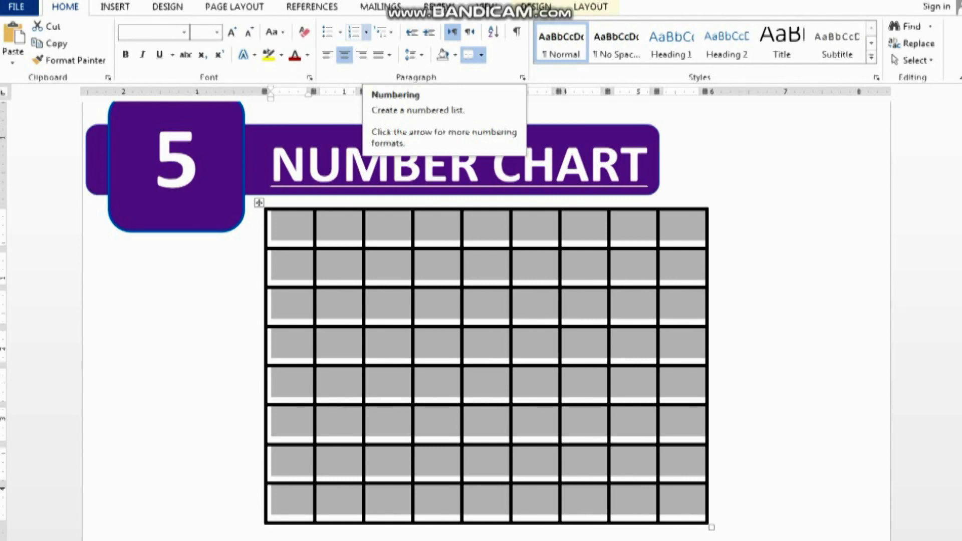
{"action": "left_click", "coordinate": [366, 32]}
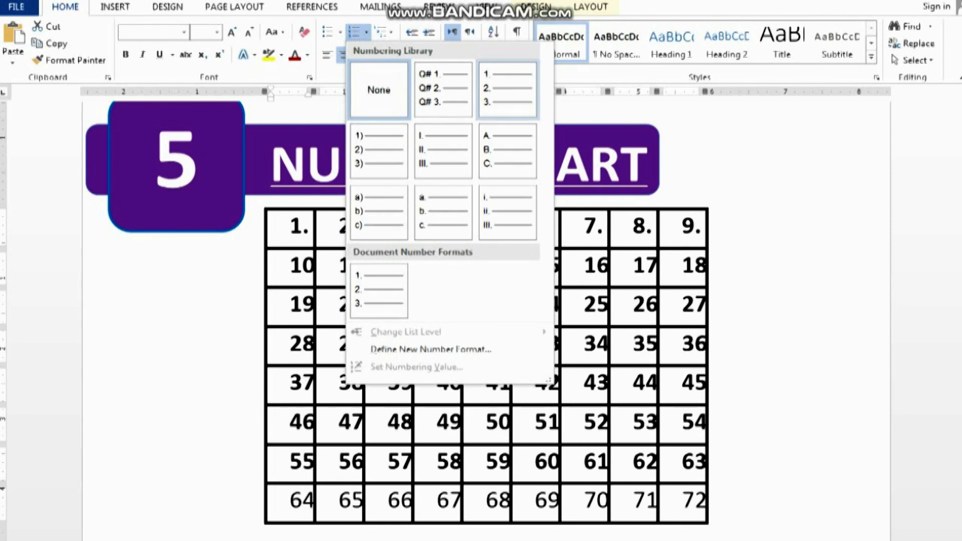
{"action": "left_click", "coordinate": [490, 85]}
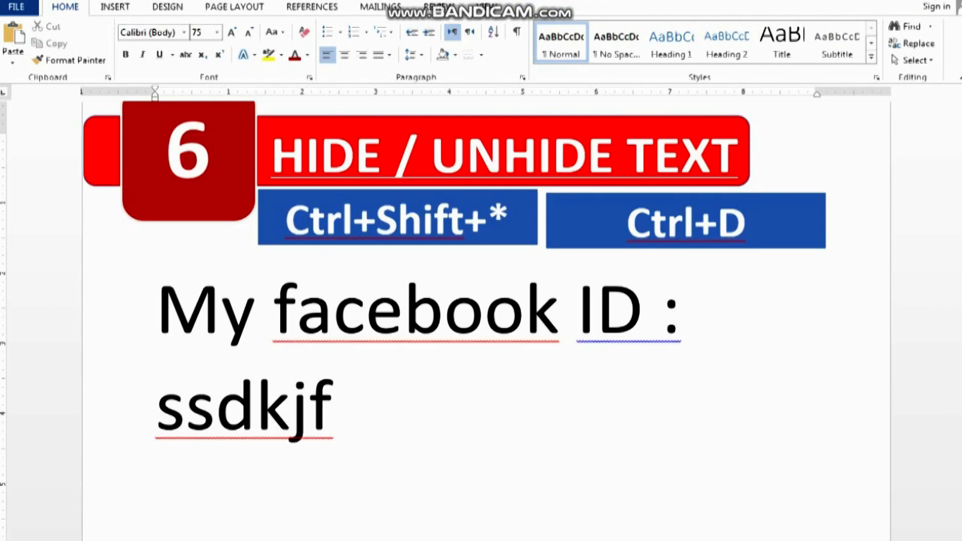
Replace the sample text under "HIDE / UNHIDE TEXT" with the line "My facebook ID:" and start a new paragraph
{"action": "left_click", "coordinate": [661, 417]}
{"action": "left_click", "coordinate": [152, 284]}
{"action": "left_click_drag", "start_coordinate": [153, 284], "coordinate": [592, 446]}
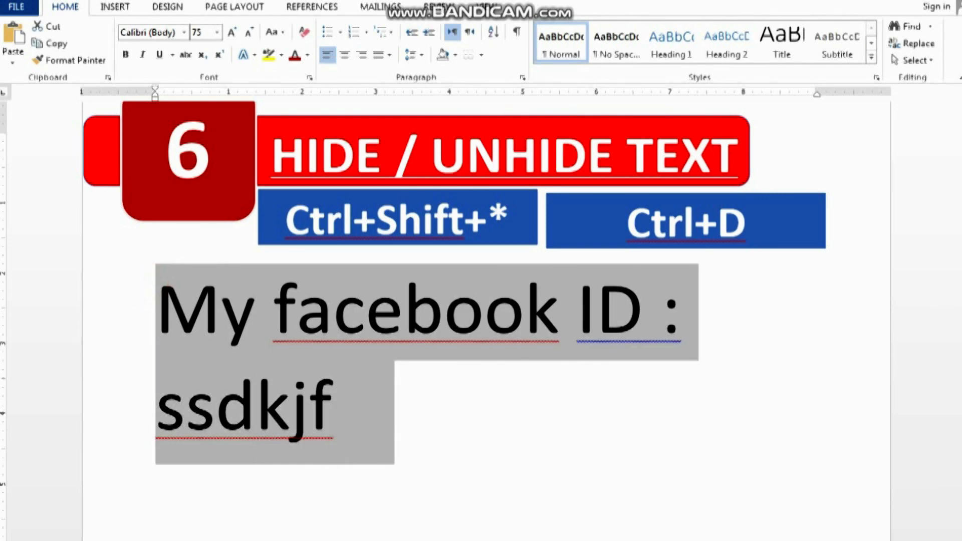
{"action": "key", "text": "Delete"}
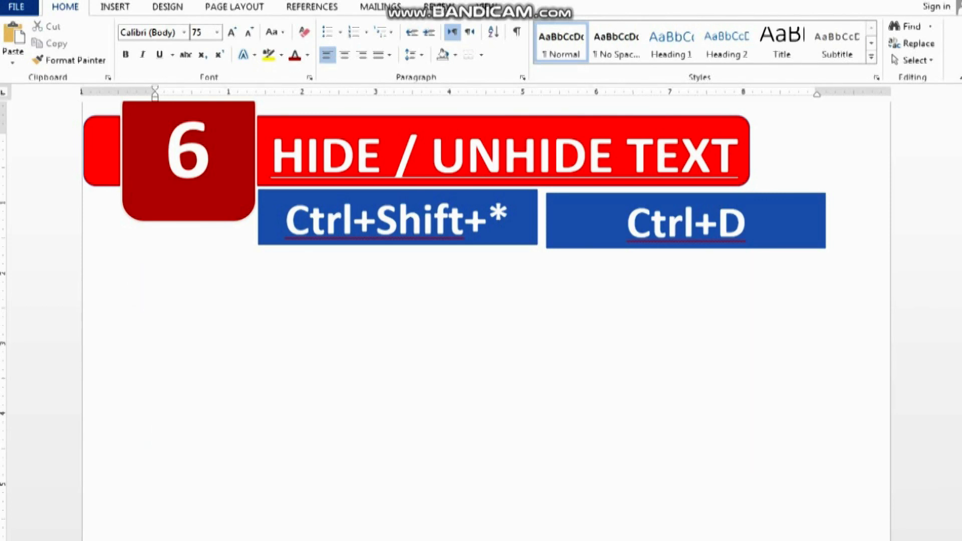
{"action": "type", "text": "my faceboo"}
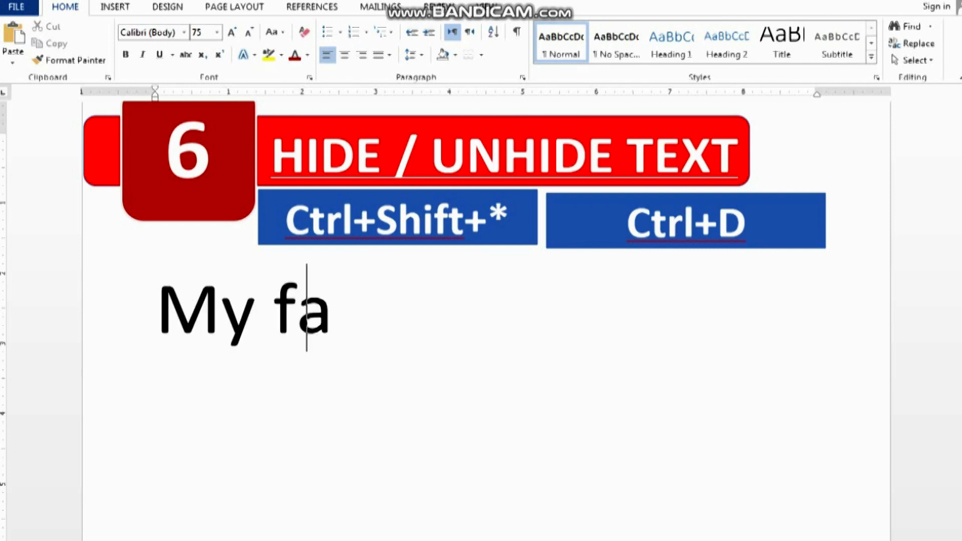
{"action": "type", "text": "k I"}
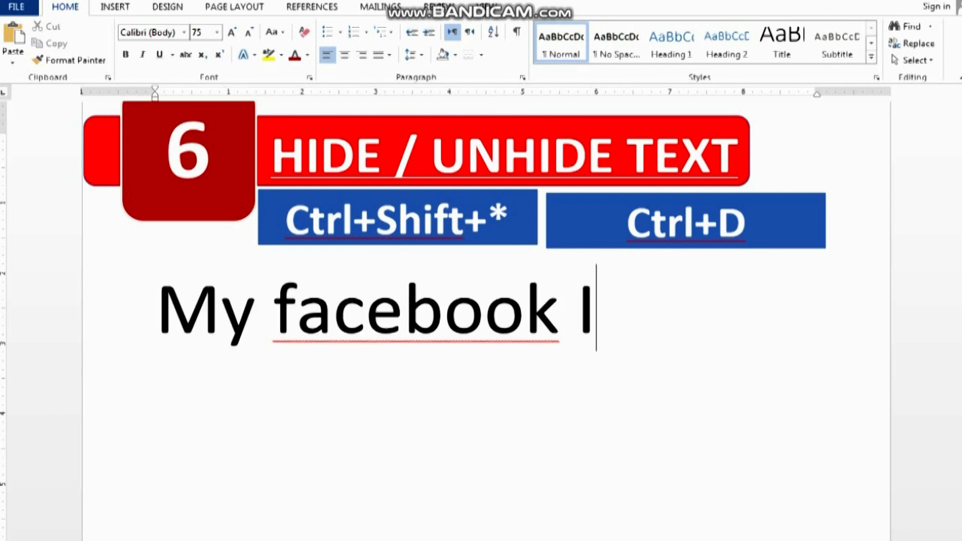
{"action": "type", "text": "D:"}
{"action": "key", "text": "Return"}
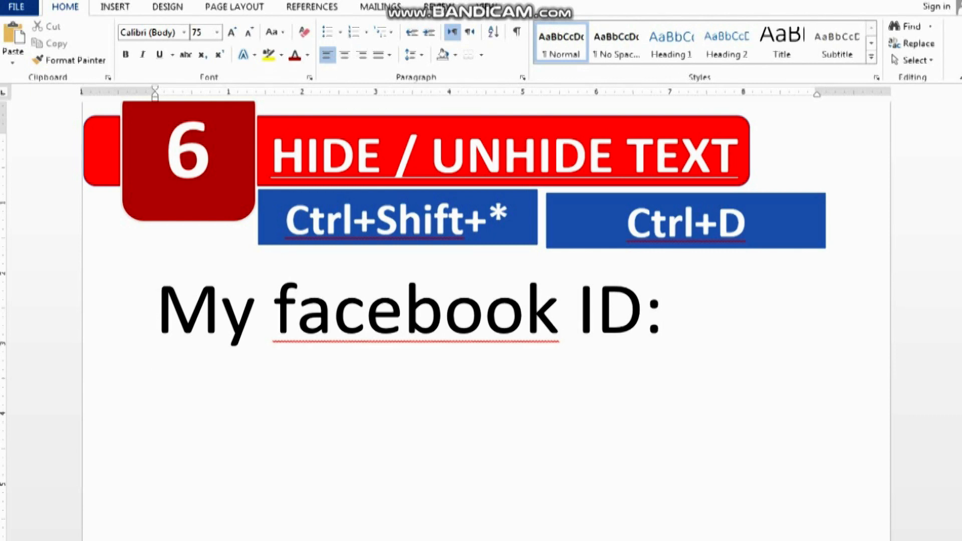
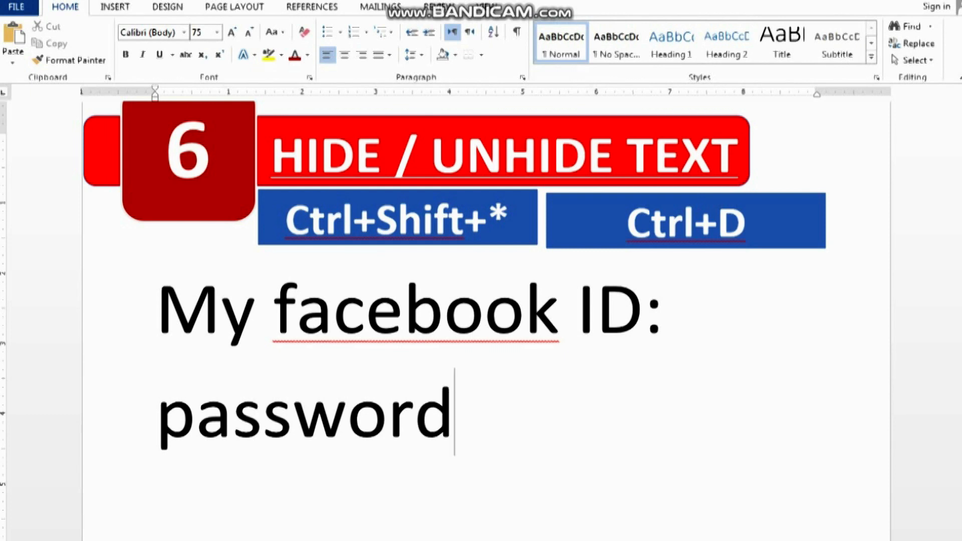
{"action": "key", "text": "BackSpace"}
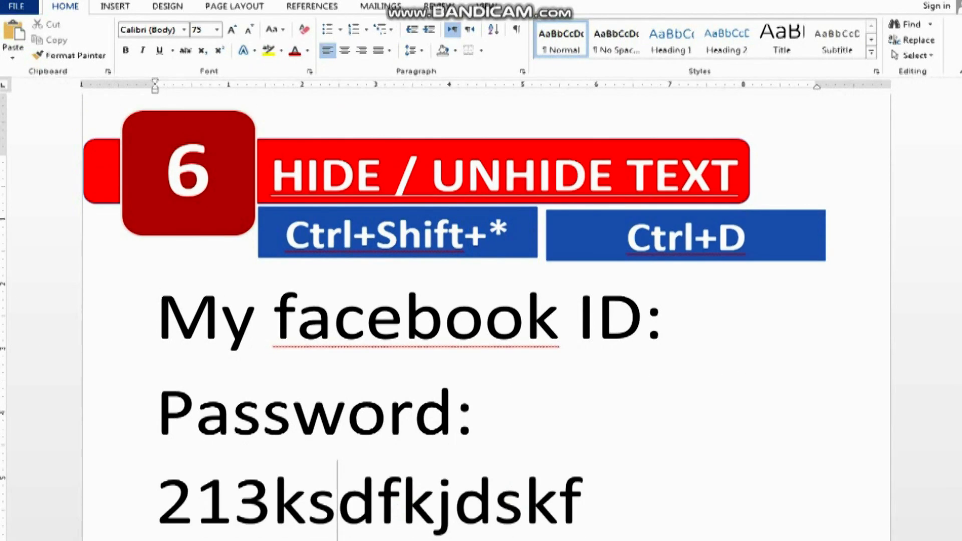
Format the "Password:" label and the password after it as Hidden text through the font settings
{"action": "left_click_drag", "start_coordinate": [152, 498], "coordinate": [556, 499]}
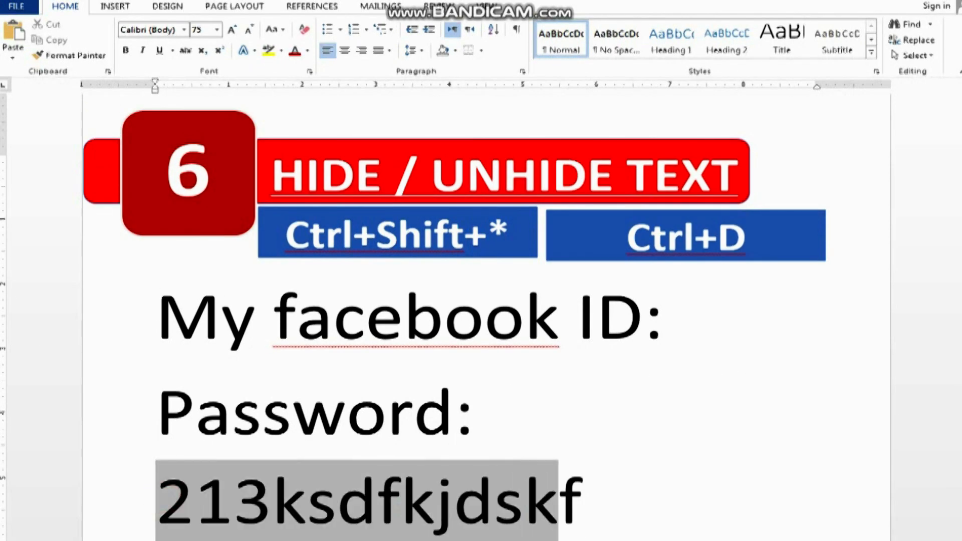
{"action": "left_click", "coordinate": [479, 499]}
{"action": "left_click_drag", "start_coordinate": [157, 401], "coordinate": [624, 501]}
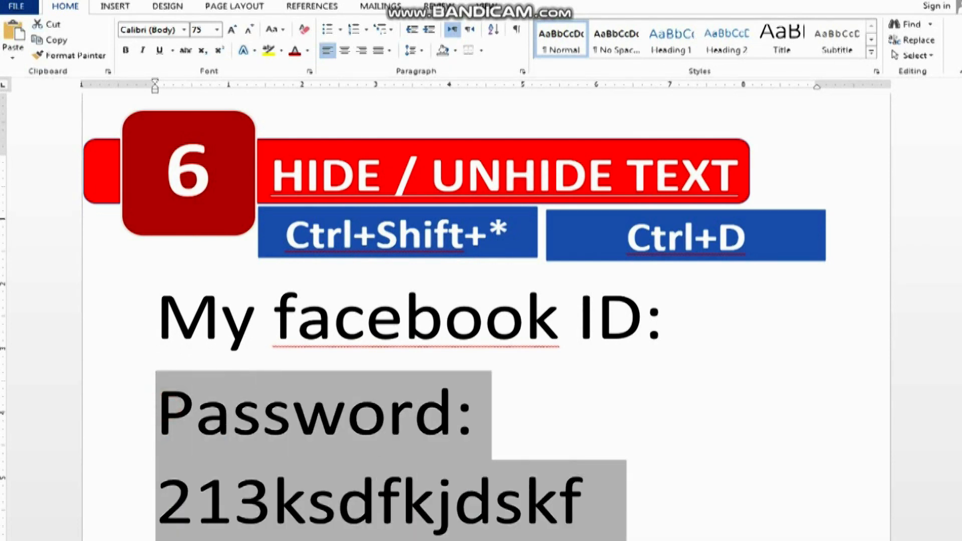
{"action": "scroll", "coordinate": [481, 321], "scroll_direction": "down", "scroll_amount": 1}
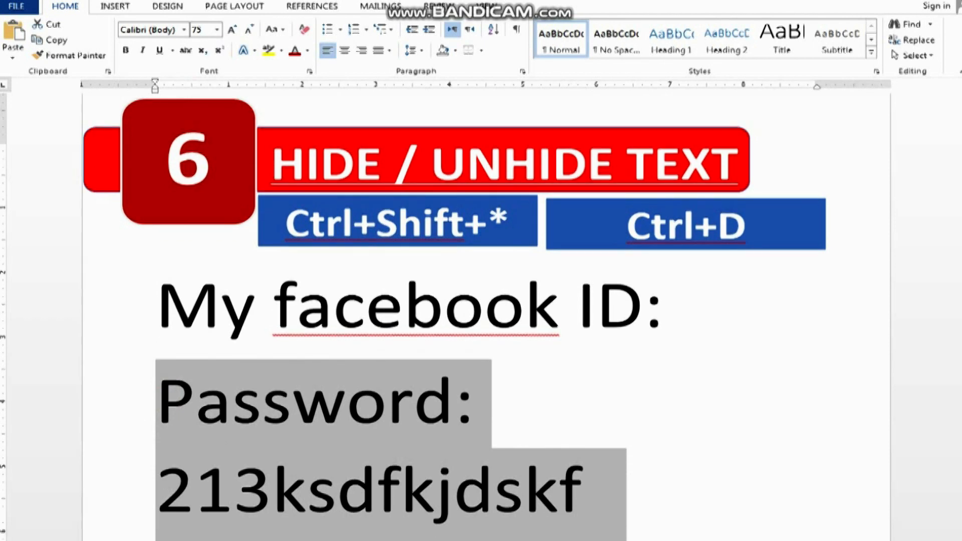
{"action": "key", "text": "ctrl+d"}
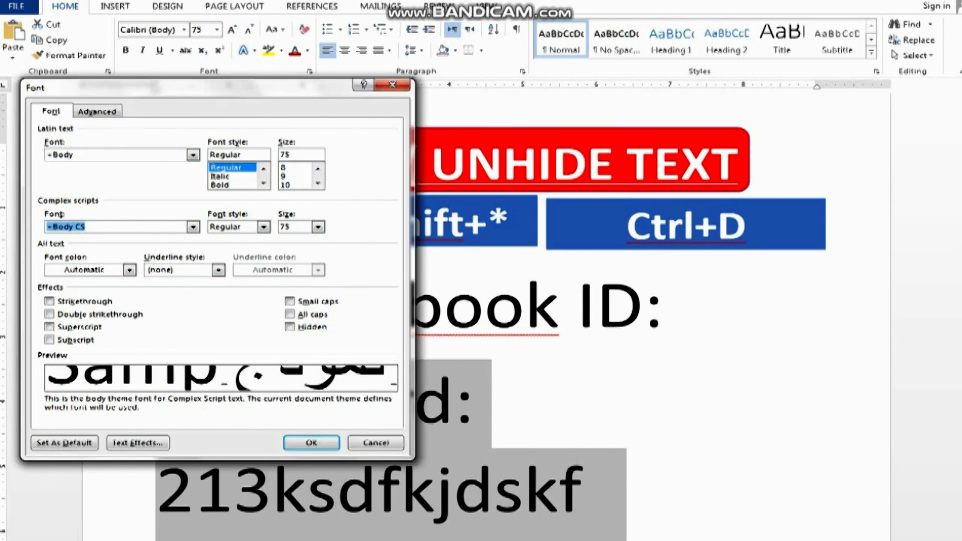
{"action": "left_click_drag", "start_coordinate": [142, 86], "coordinate": [262, 94]}
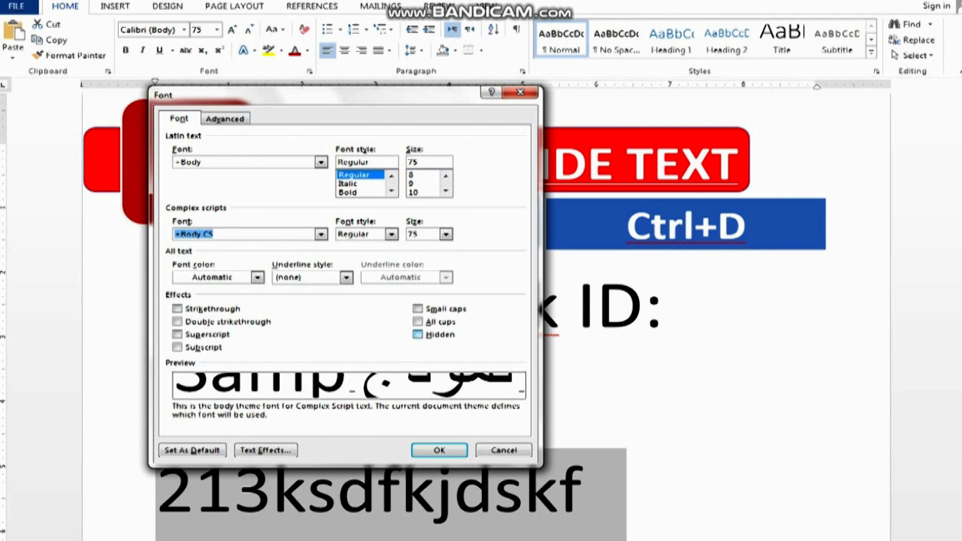
{"action": "left_click", "coordinate": [417, 334]}
{"action": "left_click", "coordinate": [438, 449]}
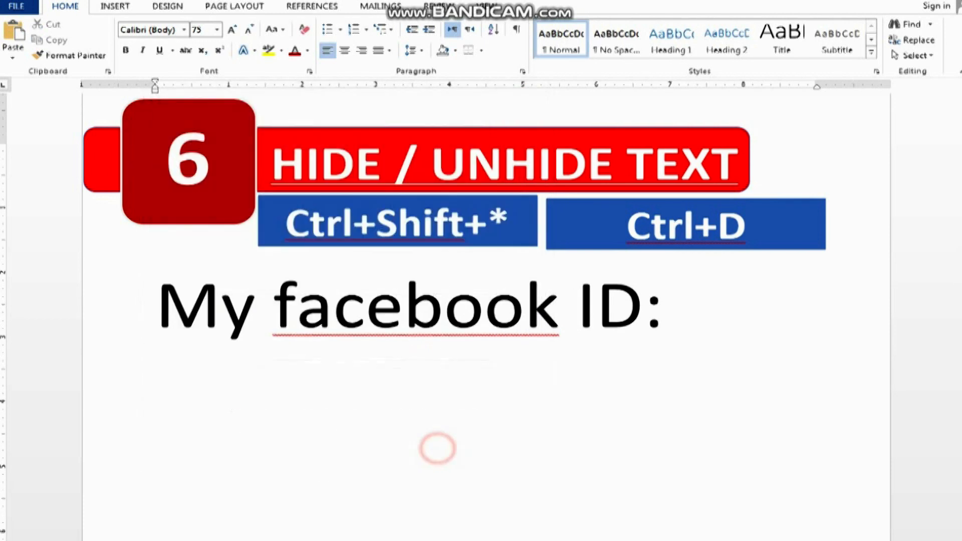
{"action": "left_click", "coordinate": [499, 471]}
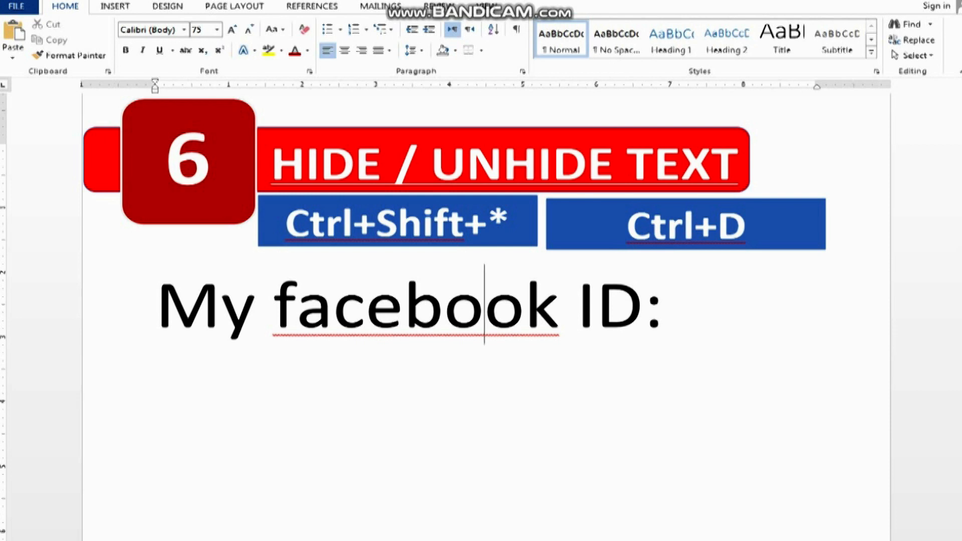
{"action": "scroll", "coordinate": [652, 351], "scroll_direction": "up", "scroll_amount": 3}
{"action": "scroll", "coordinate": [652, 351], "scroll_direction": "down", "scroll_amount": 4}
{"action": "left_click", "coordinate": [653, 384]}
{"action": "left_click", "coordinate": [714, 254]}
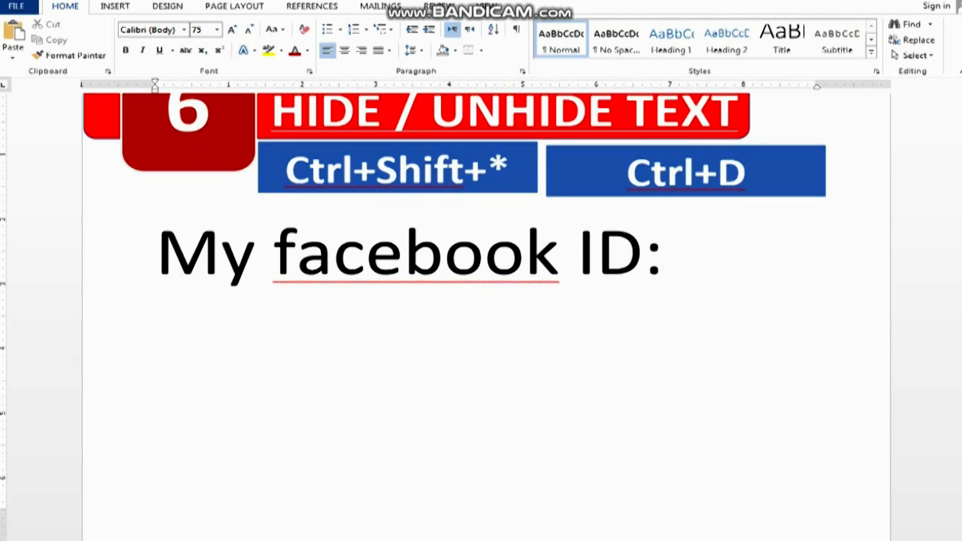
{"action": "left_click", "coordinate": [601, 448]}
{"action": "left_click", "coordinate": [635, 462]}
{"action": "left_click", "coordinate": [691, 266]}
Select the "My facebook ID:" line, show the formatting marks to reveal the hidden text, and turn the marks off again
{"action": "left_click_drag", "start_coordinate": [149, 247], "coordinate": [709, 260]}
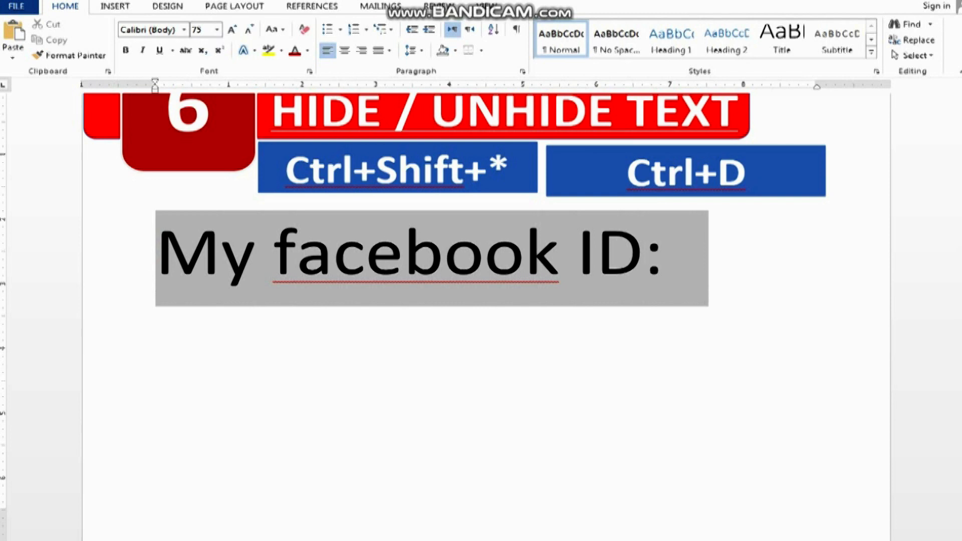
{"action": "key", "text": "ctrl+shift+8"}
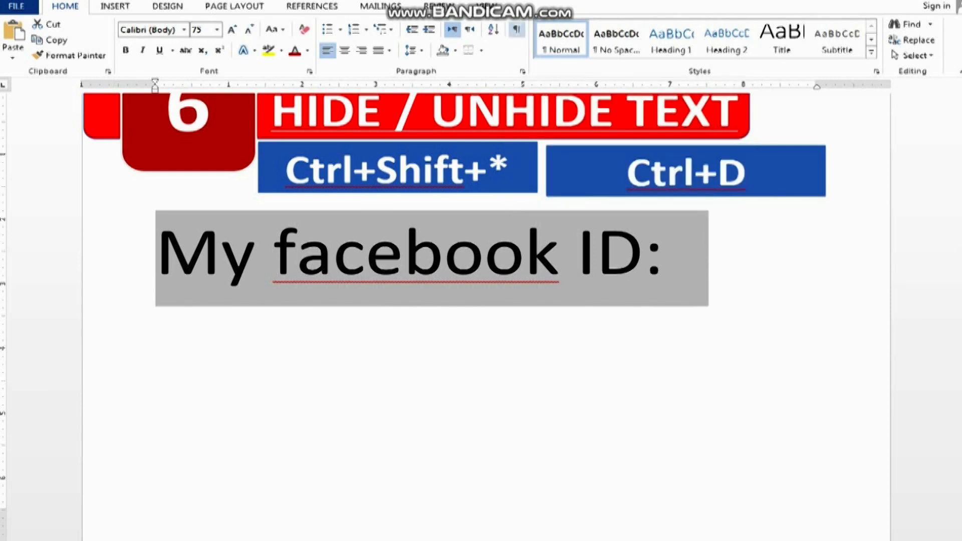
{"action": "left_click", "coordinate": [516, 29]}
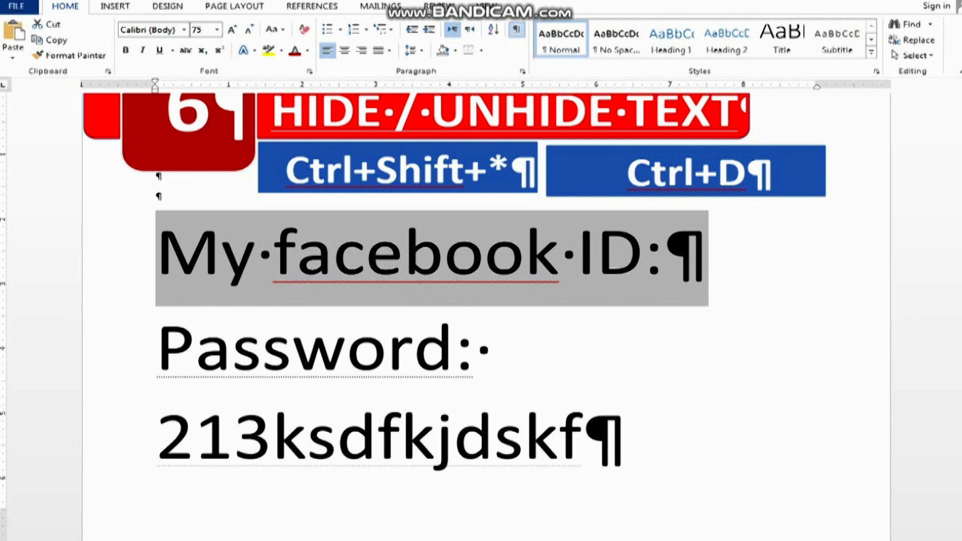
{"action": "key", "text": "ctrl+shift+8"}
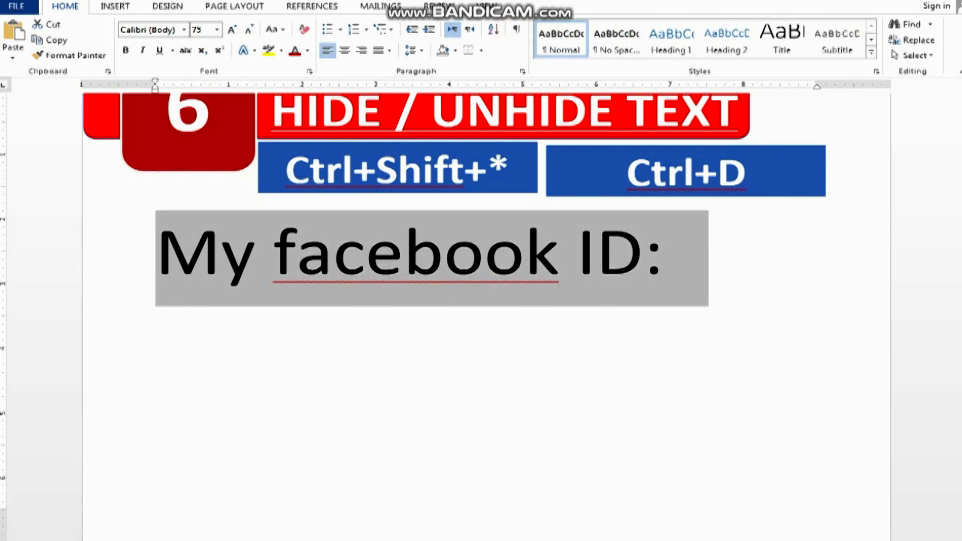
Reselect the whole "My facebook ID:" line, show the formatting marks to unhide the password text, and deselect the line
{"action": "left_click_drag", "start_coordinate": [285, 170], "coordinate": [538, 170]}
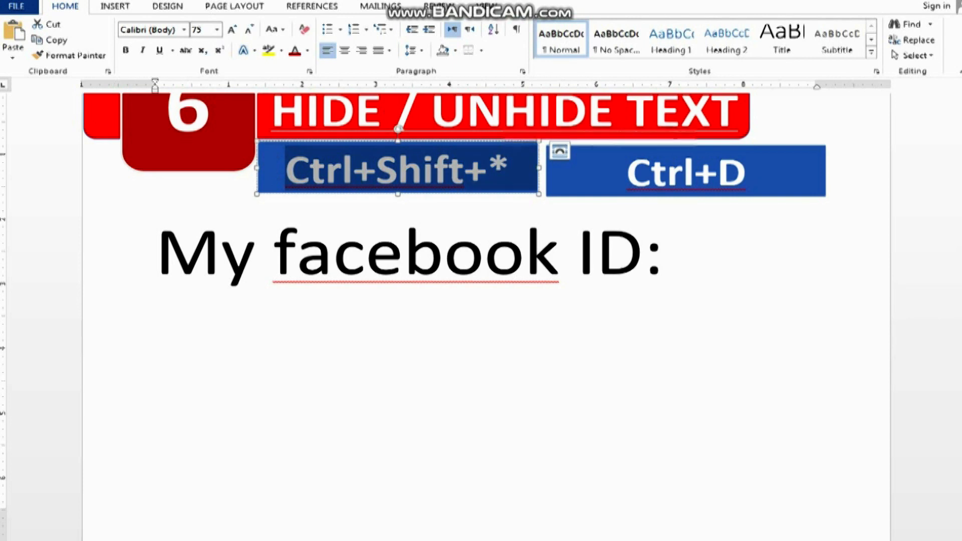
{"action": "left_click", "coordinate": [446, 322]}
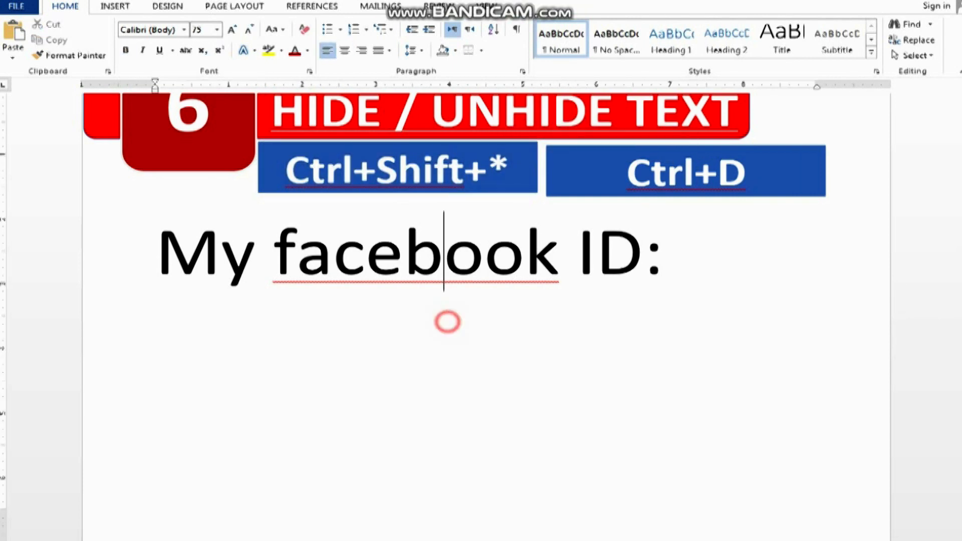
{"action": "left_click_drag", "start_coordinate": [150, 248], "coordinate": [708, 250]}
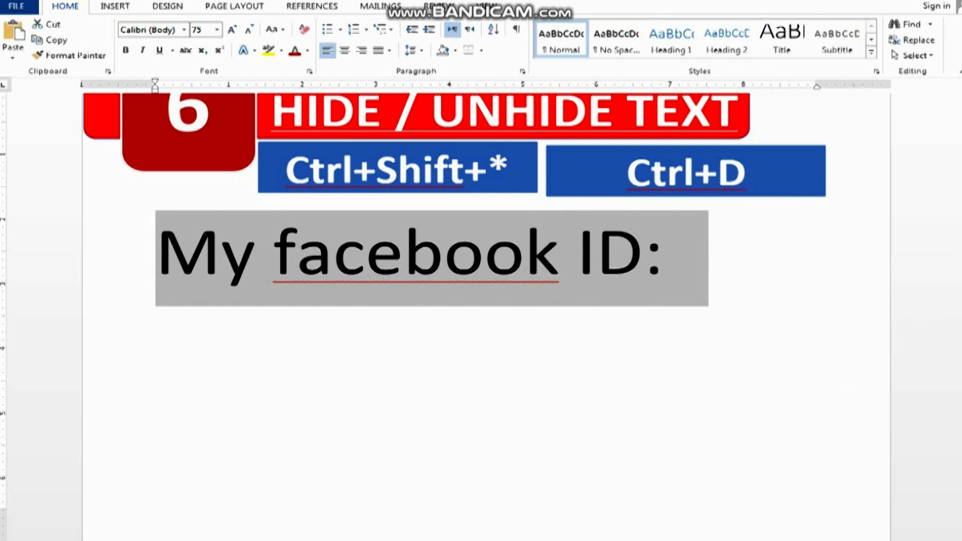
{"action": "key", "text": "ctrl+shift+8"}
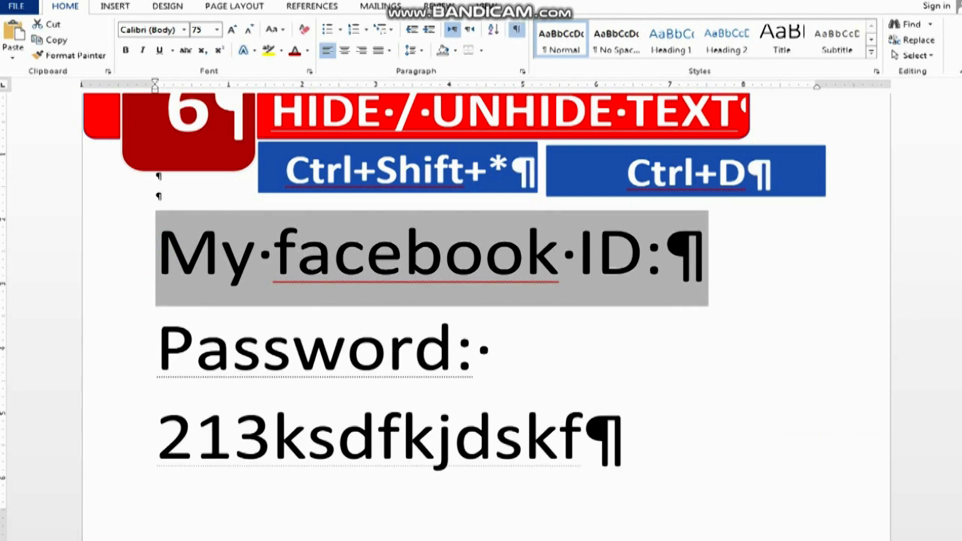
{"action": "left_click", "coordinate": [716, 395]}
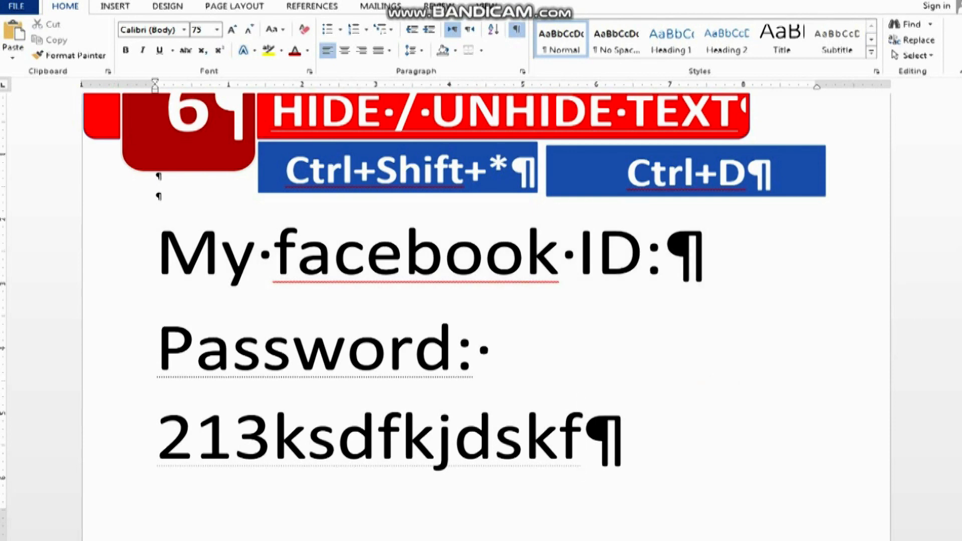
{"action": "left_click", "coordinate": [663, 361]}
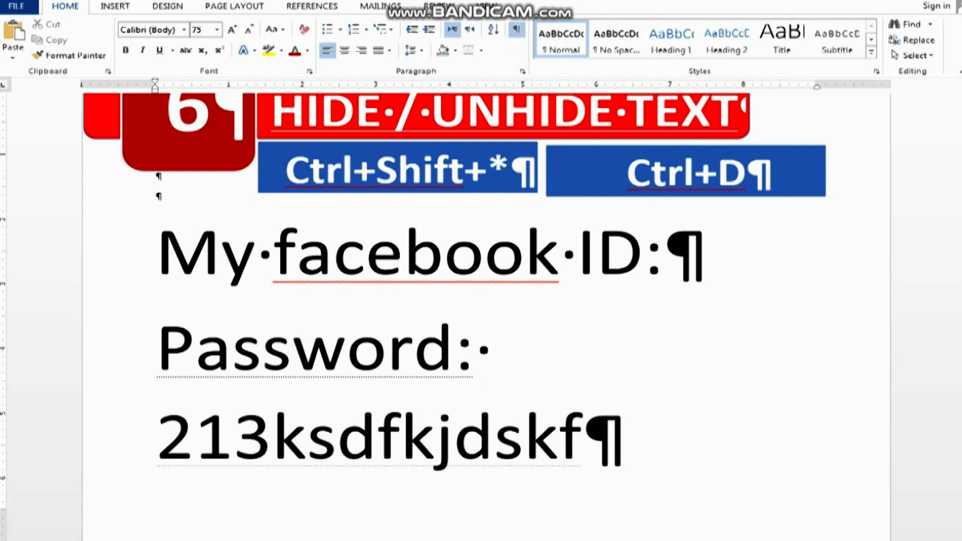